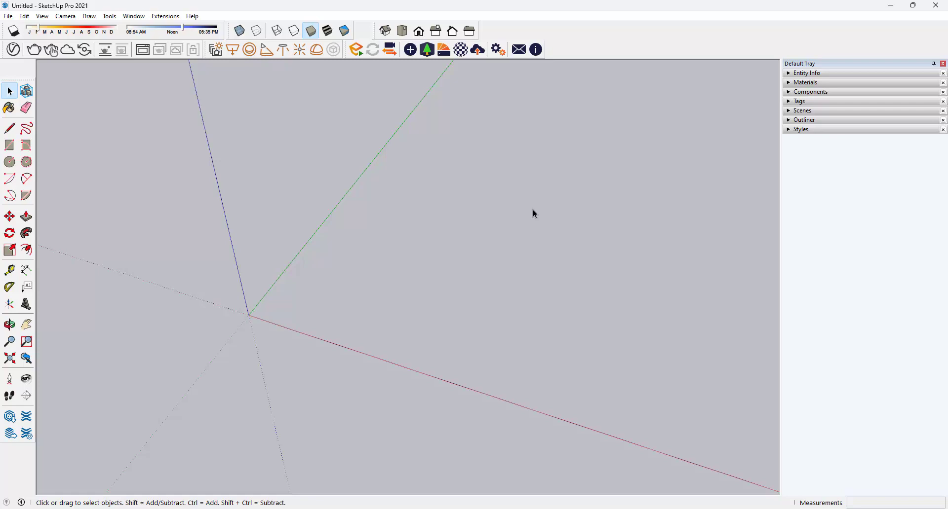
- Try a rectangle about 35 by 26 m near the origin, extruded upward about 48 m, and undo both operations
left_click(9, 144)
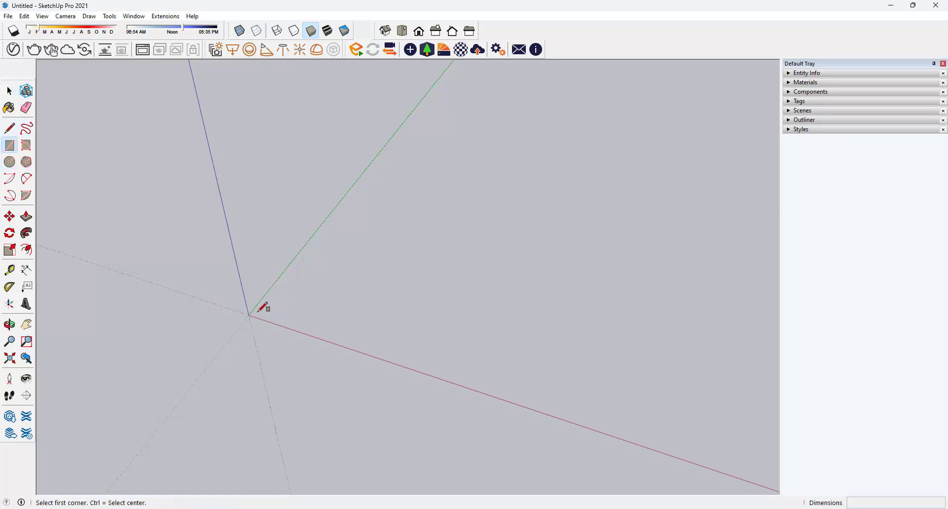
left_click(271, 312)
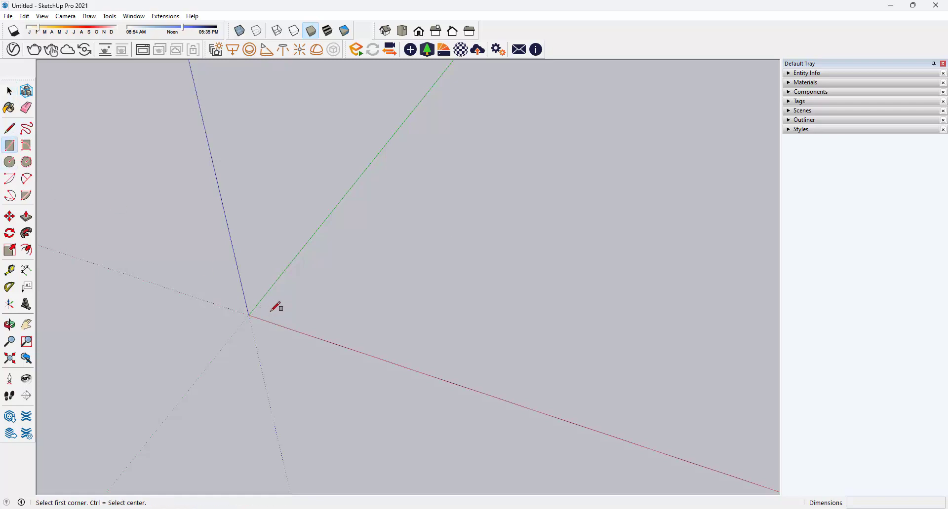
left_click(371, 294)
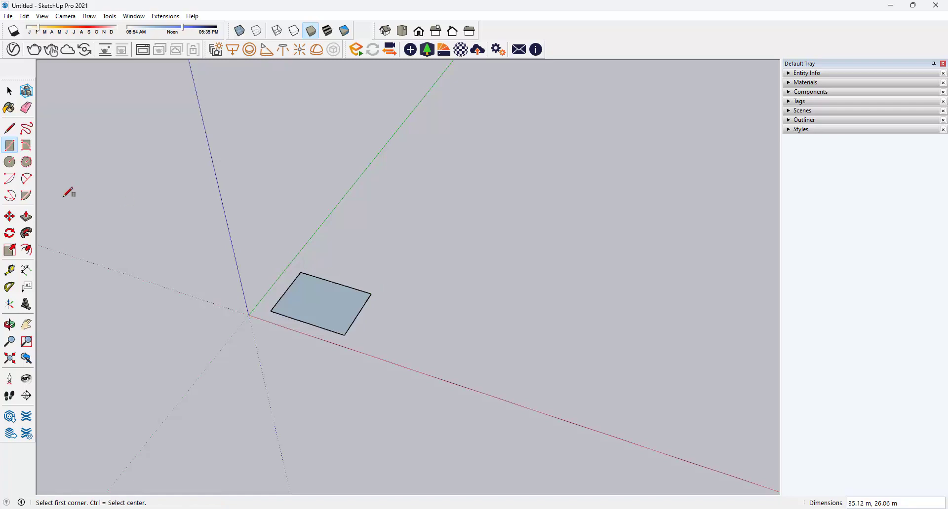
left_click(26, 217)
left_click(338, 303)
left_click(315, 214)
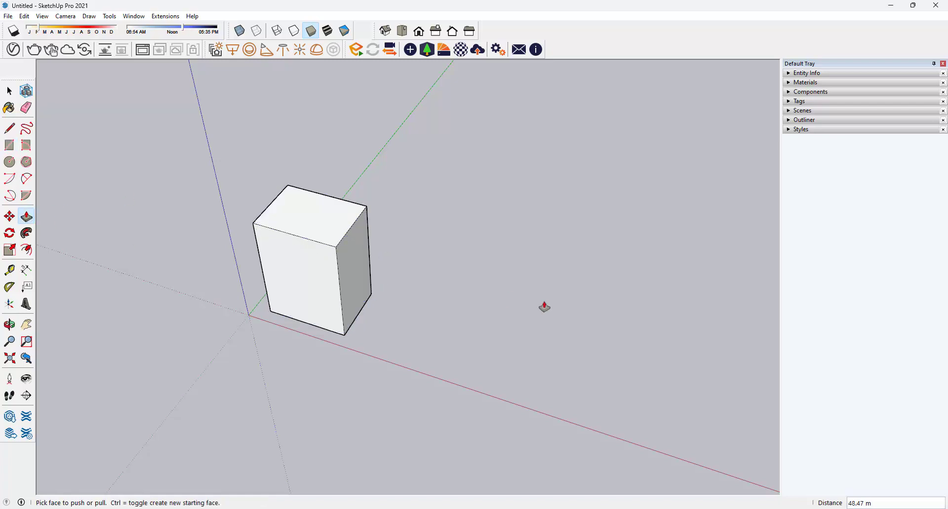
key("ctrl+z")
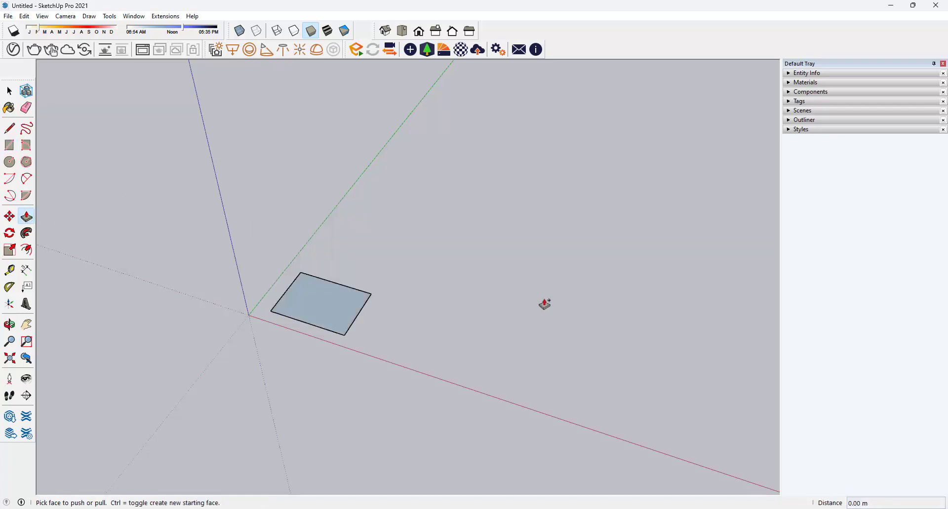
key("ctrl+z")
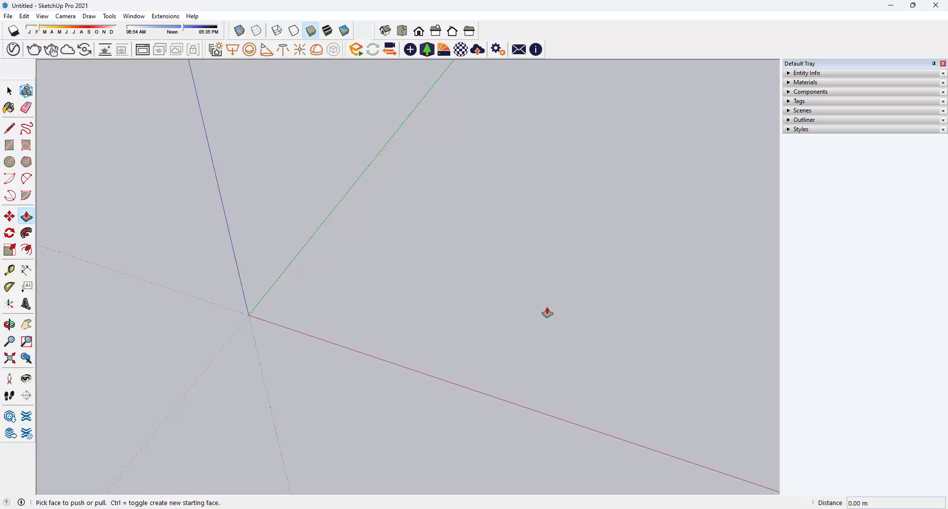
- Review the Files, Drawing, Workspace and Template settings in the program preferences
left_click(134, 17)
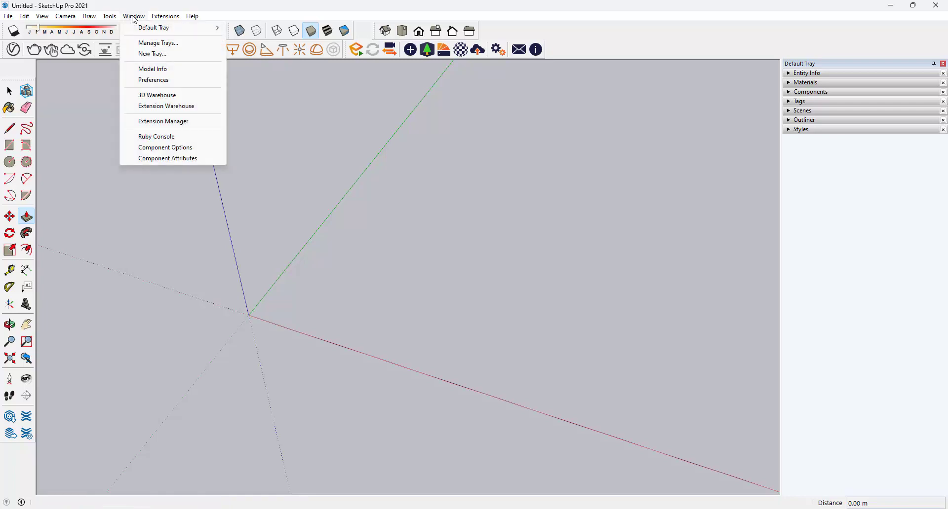
left_click(149, 80)
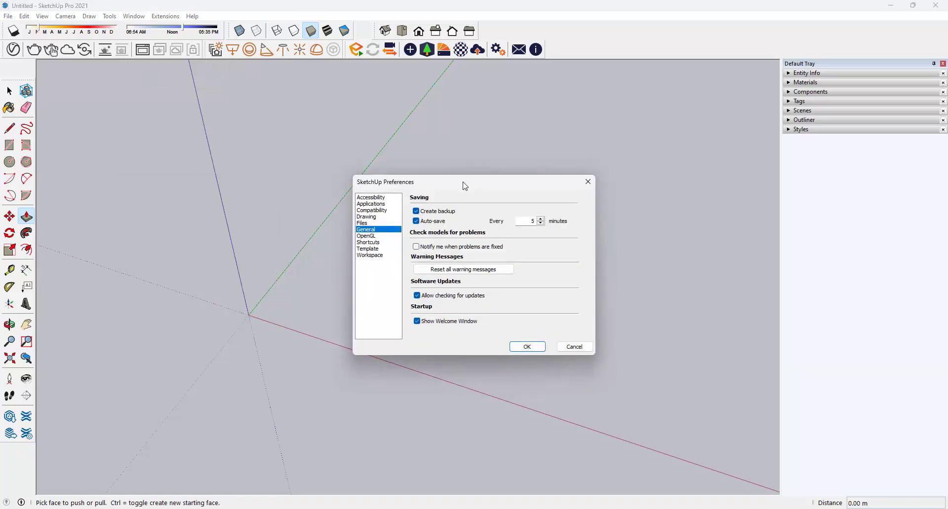
left_click_drag(465, 186, 422, 169)
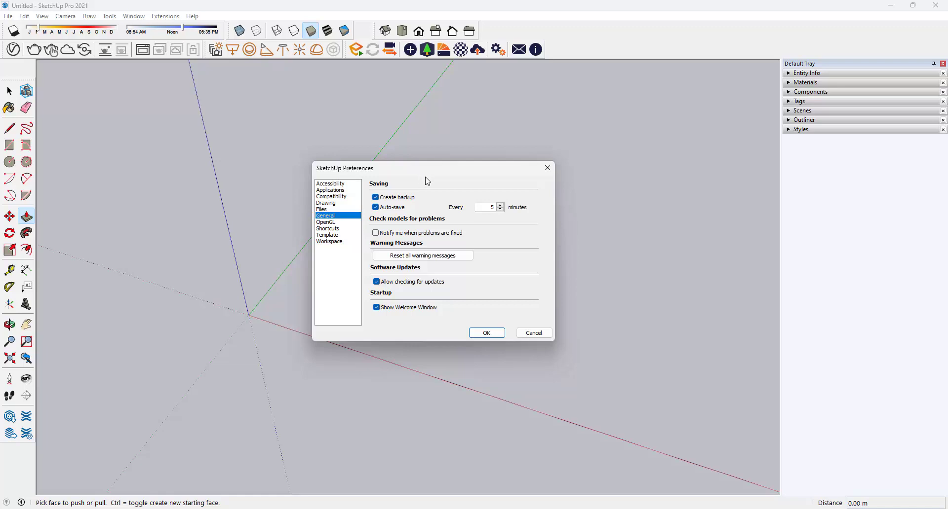
left_click(327, 211)
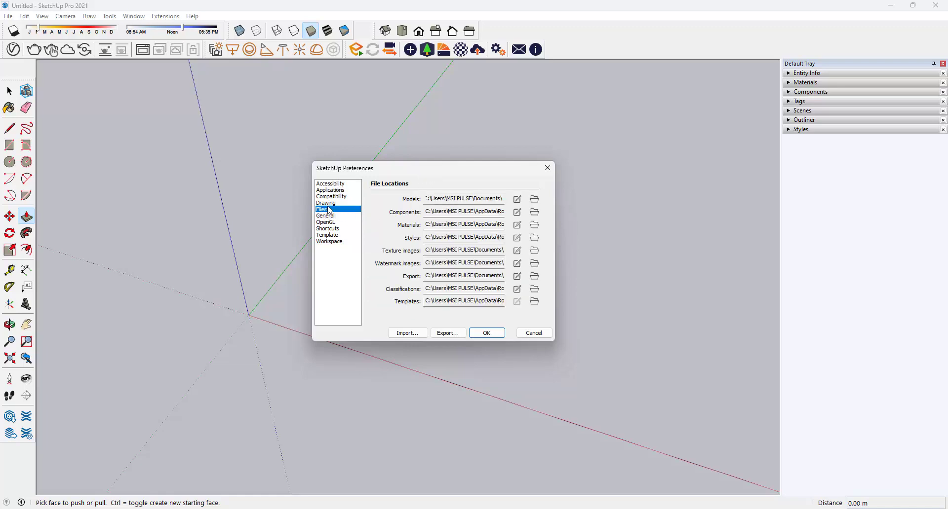
left_click(333, 203)
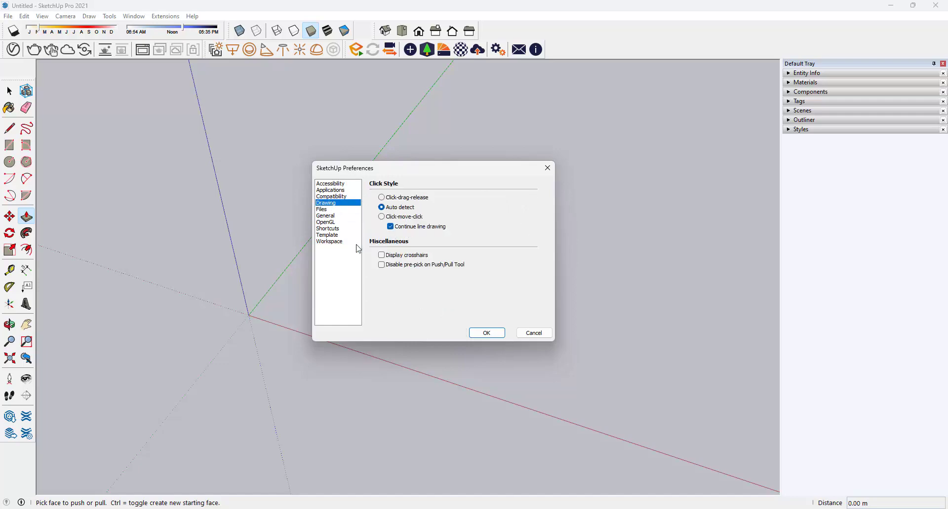
left_click(335, 243)
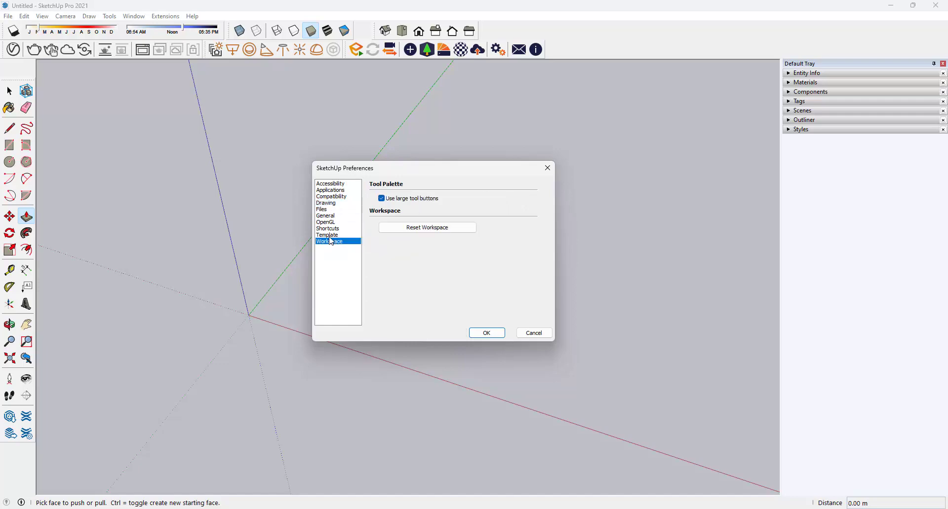
left_click(329, 236)
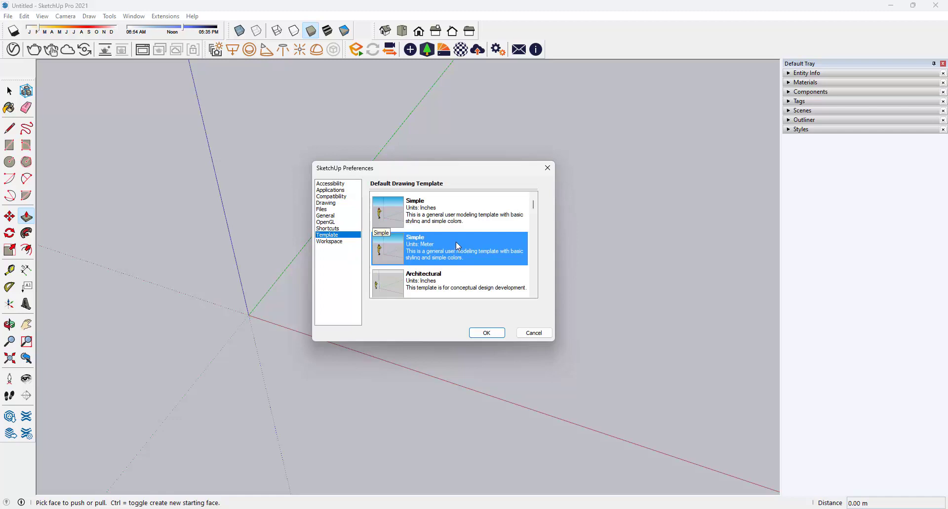
left_click(547, 168)
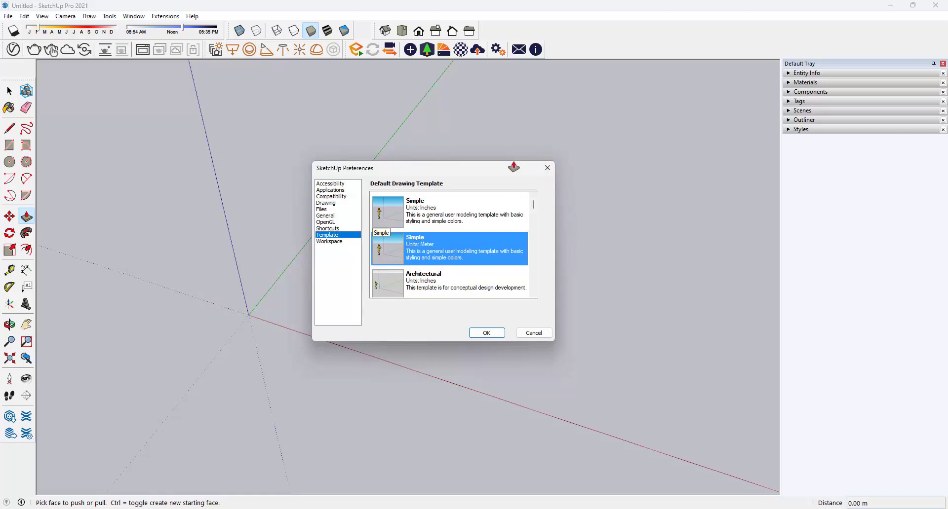
- In the model's unit settings, try the Fractional measurement format and set it back to Decimal
left_click(134, 16)
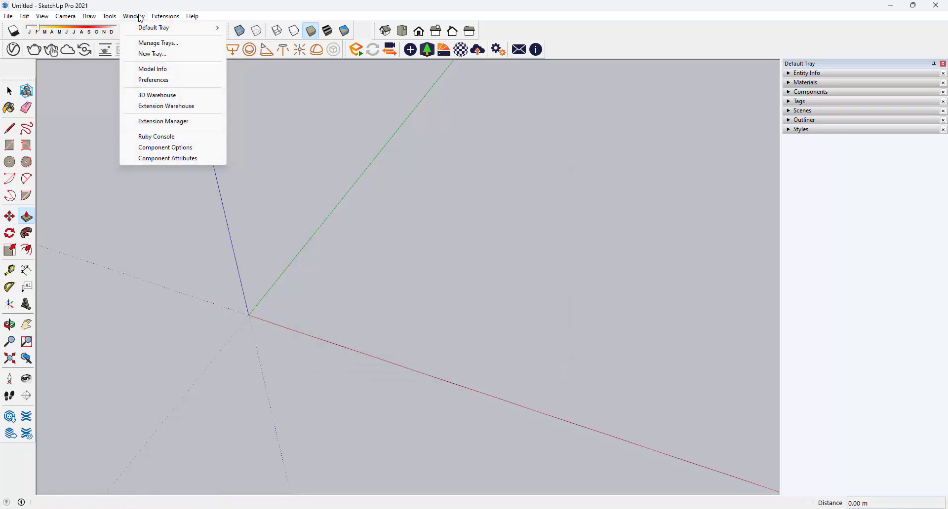
left_click(154, 72)
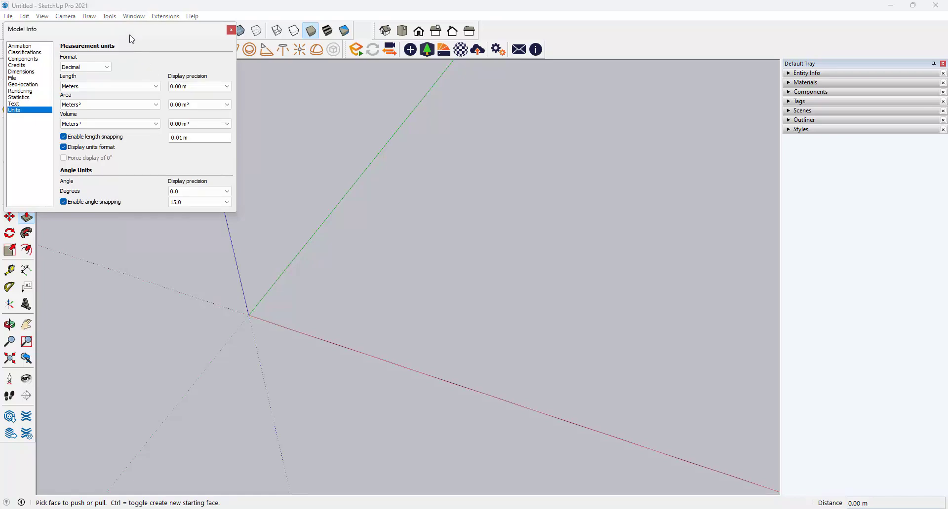
left_click_drag(131, 38, 453, 155)
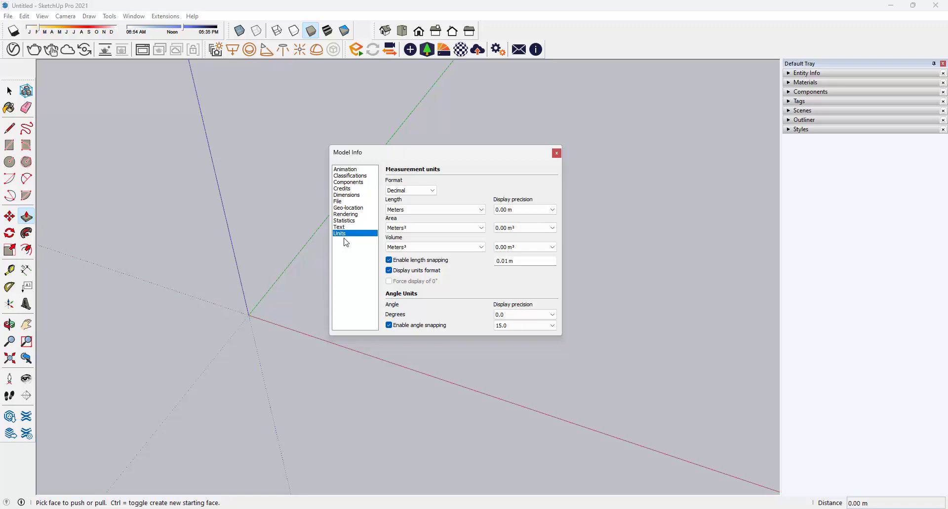
left_click(433, 192)
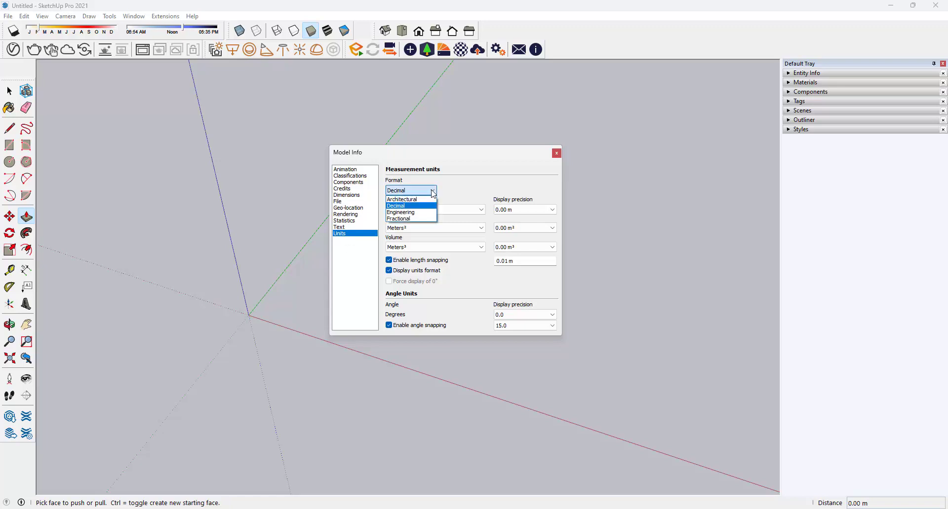
key("Escape")
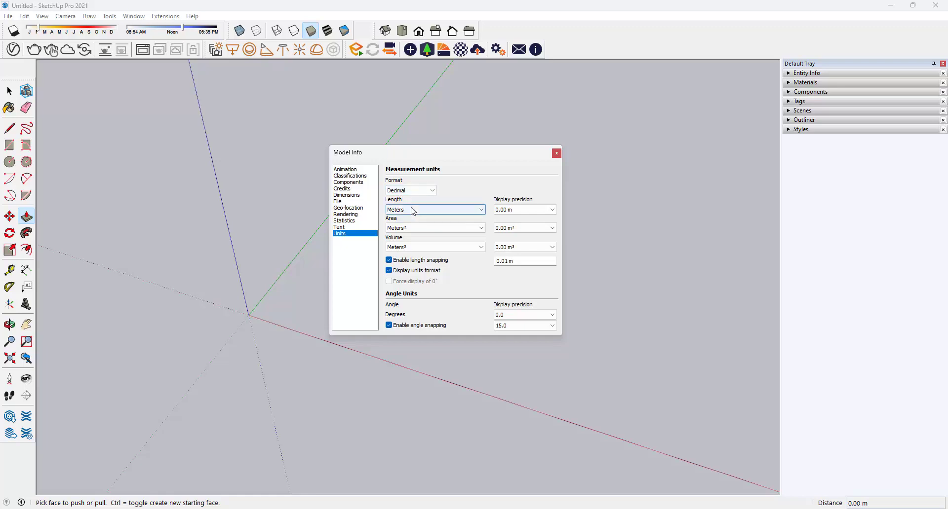
left_click(436, 192)
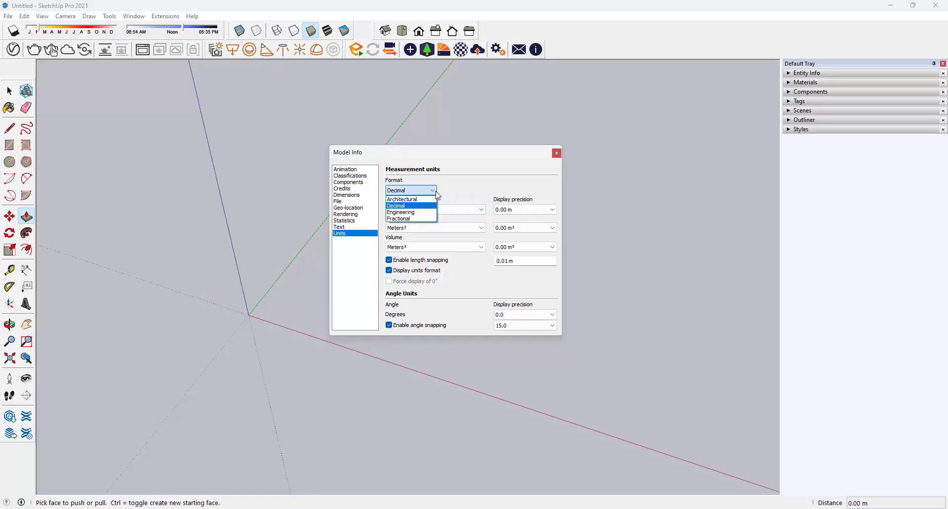
left_click(416, 219)
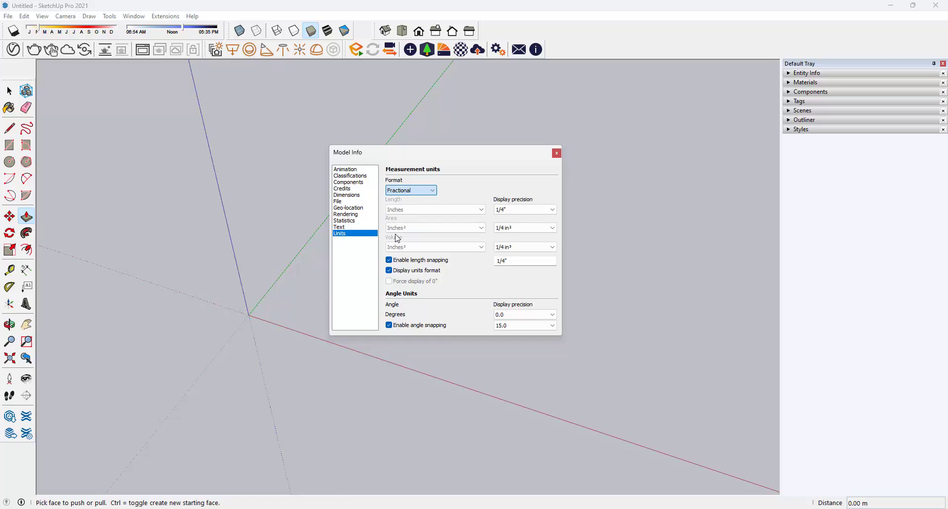
left_click(427, 192)
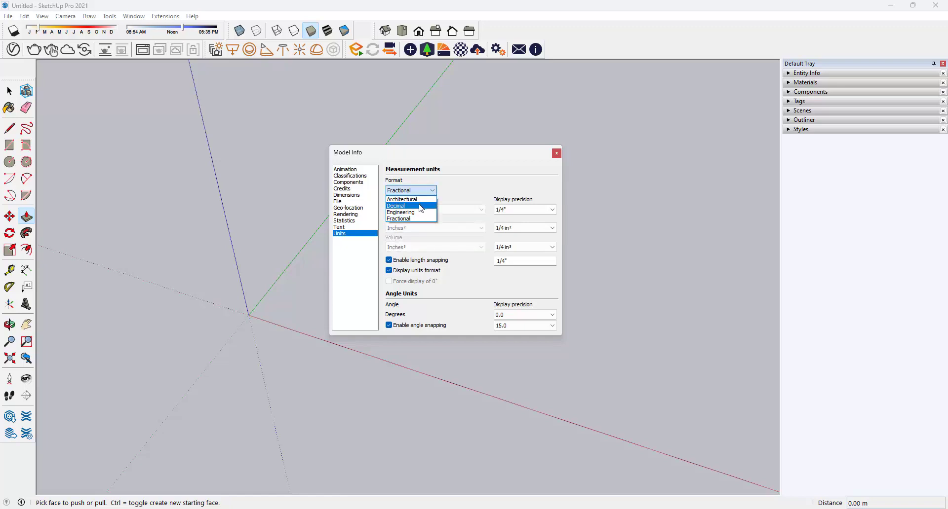
left_click(419, 206)
- Try Millimeters as the model's length unit, set it back to Meters, and close the unit settings
left_click(480, 210)
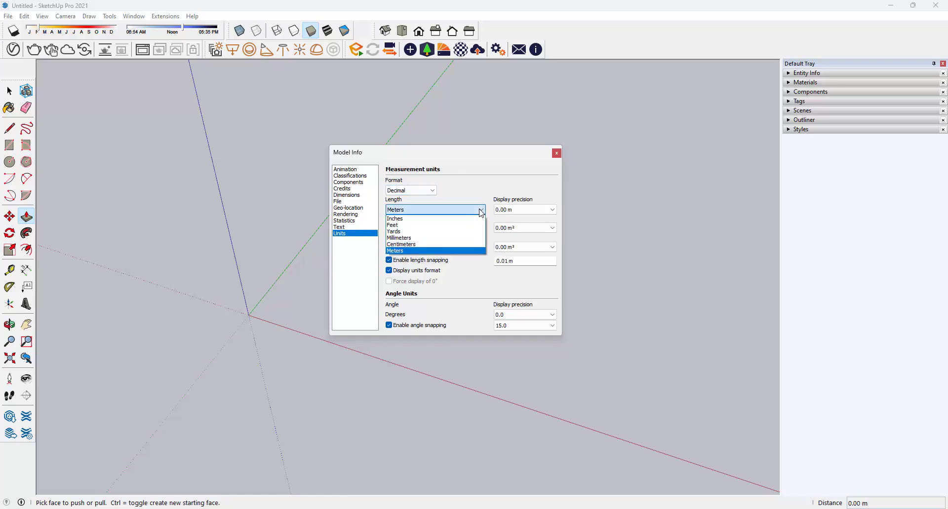
left_click(450, 239)
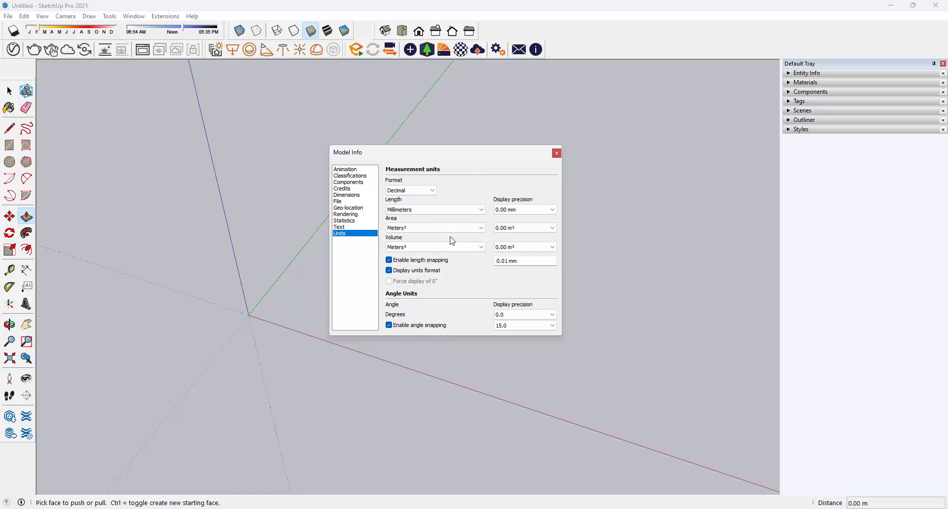
left_click(474, 211)
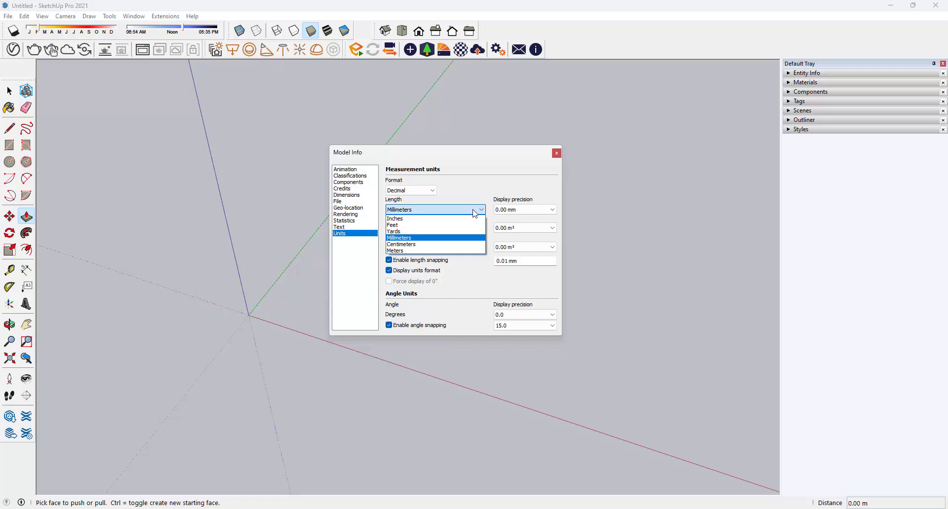
left_click(398, 251)
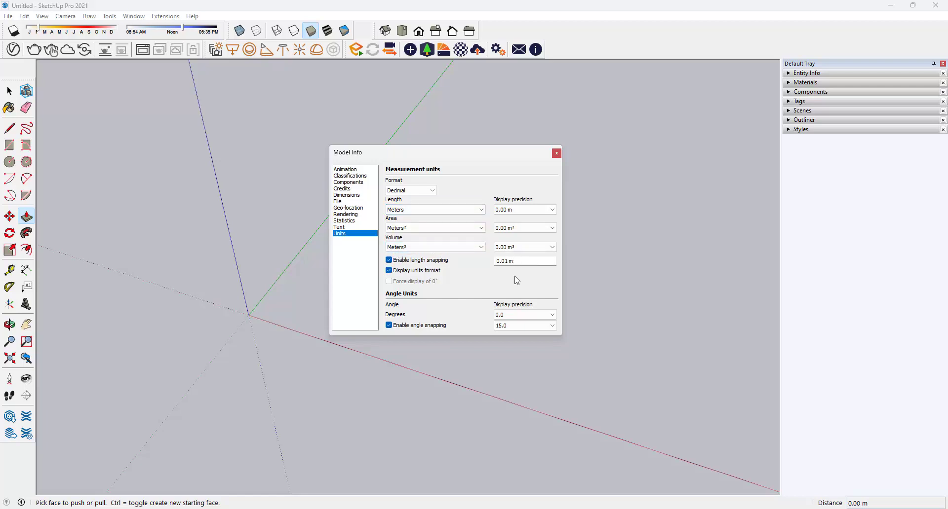
left_click(557, 154)
- Reopen the model information to check the measurement unit settings
left_click(139, 17)
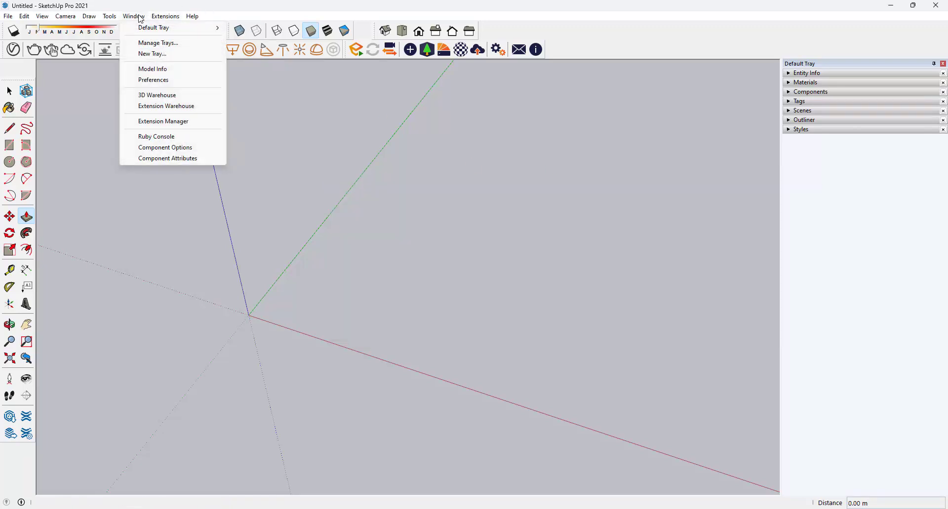
left_click(164, 70)
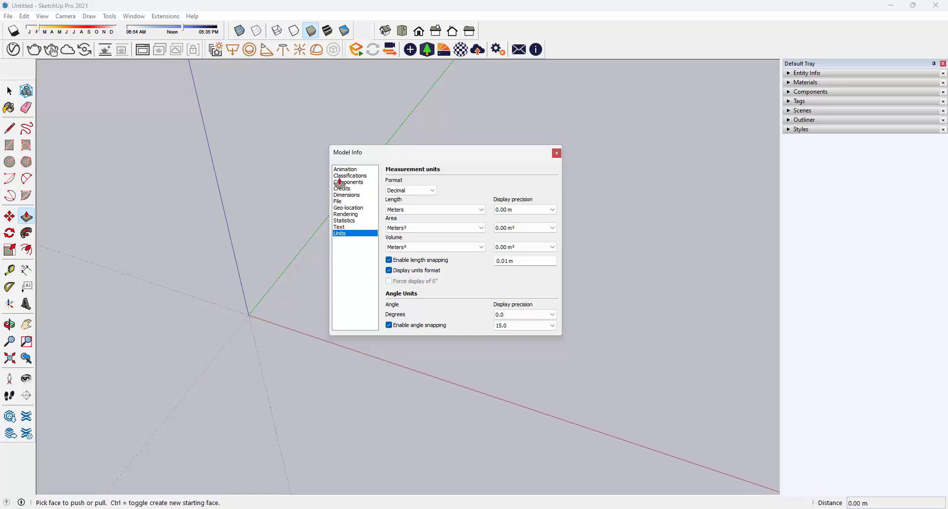
left_click(557, 154)
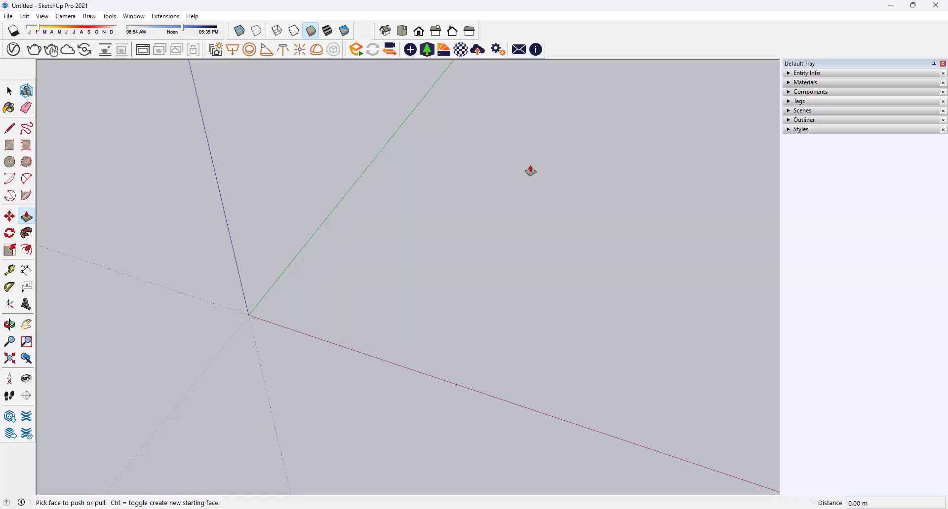
- Draw a rectangle on the ground near the origin and set its dimensions to 50,50 (meters)
left_click(8, 92)
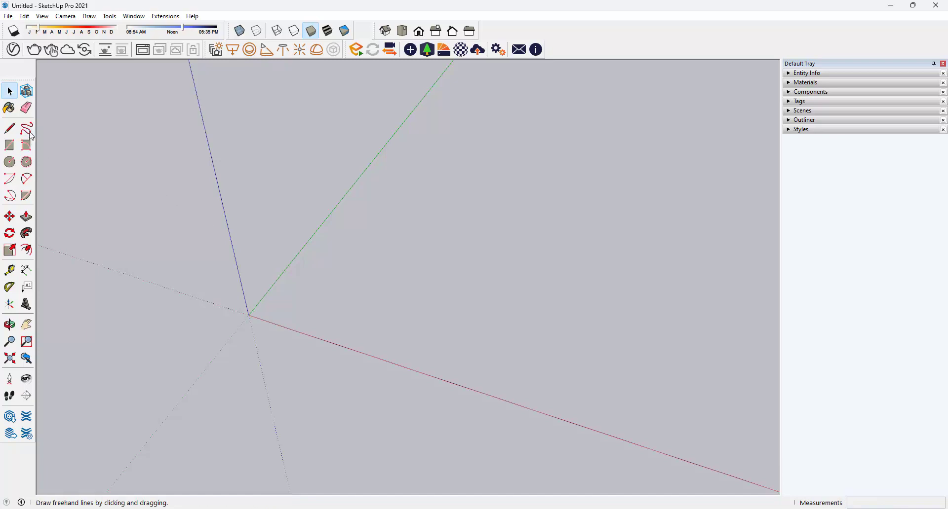
left_click(9, 145)
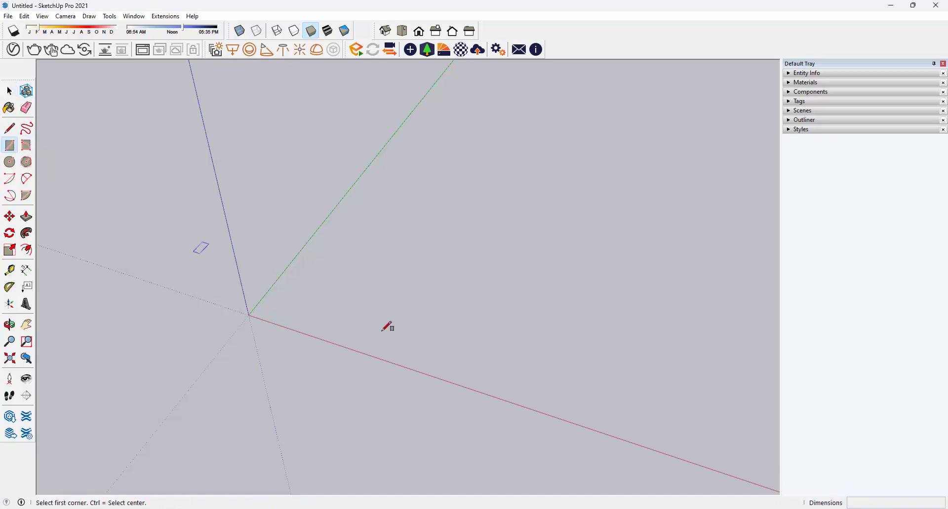
left_click(281, 313)
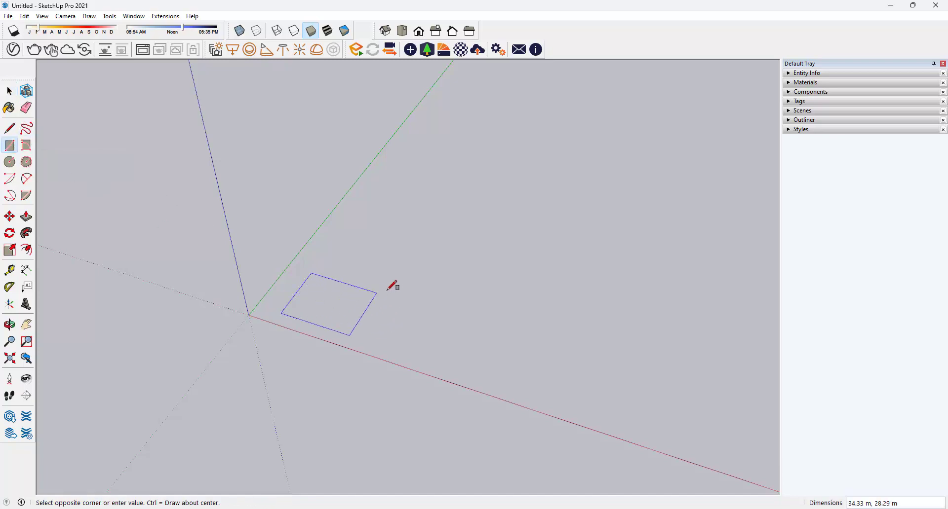
left_click(436, 276)
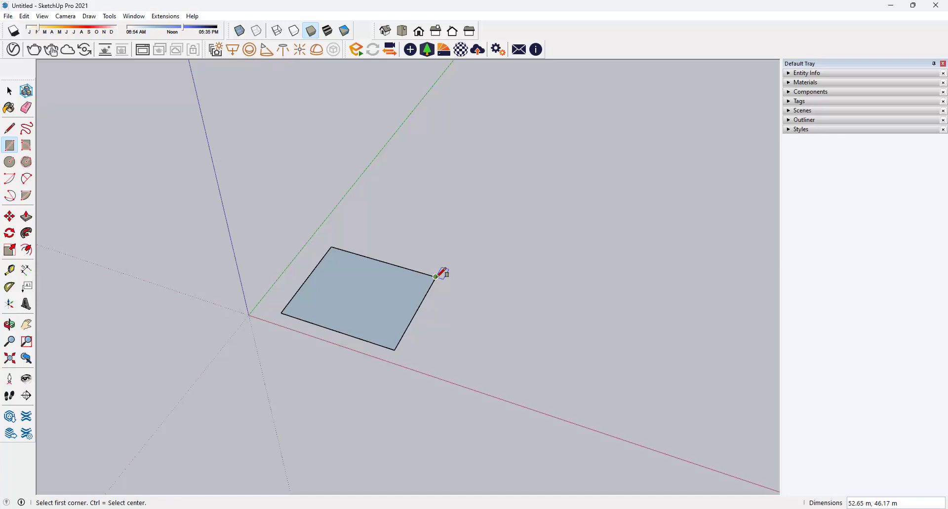
type("50,50")
key("Return")
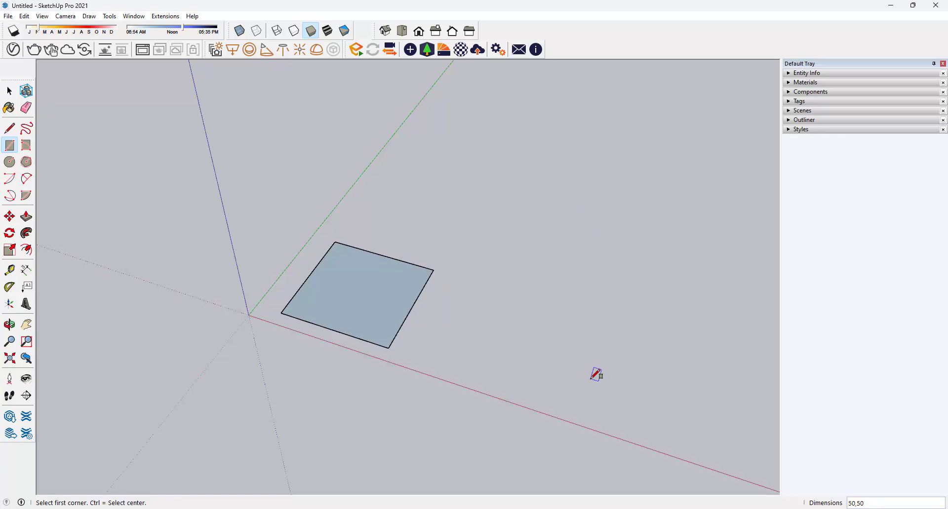
- Draw a second rectangle on the ground beside the first one and set its dimensions to 50,50 (meters)
left_click(448, 352)
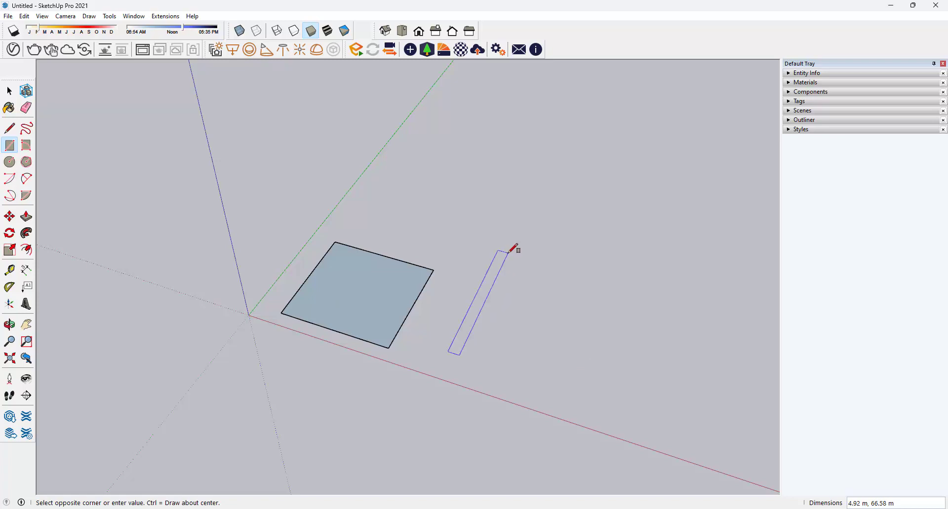
left_click(507, 250)
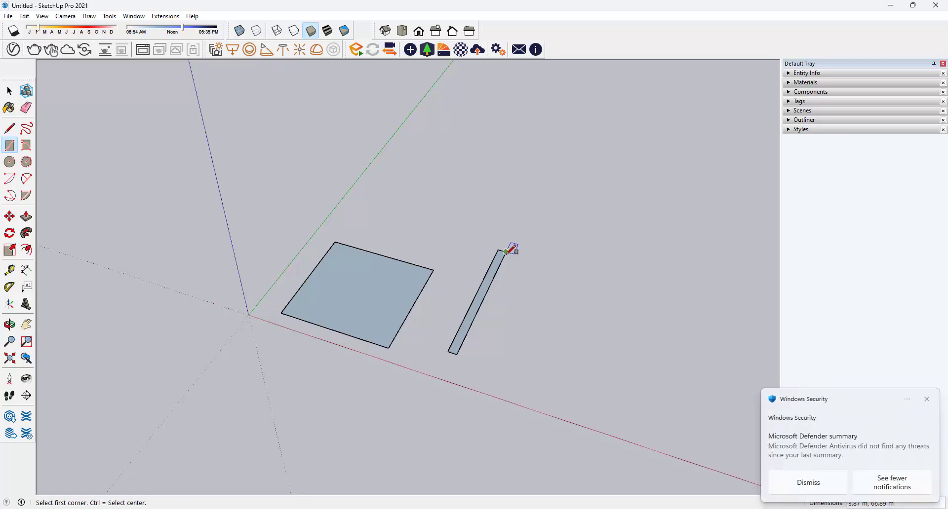
left_click(927, 400)
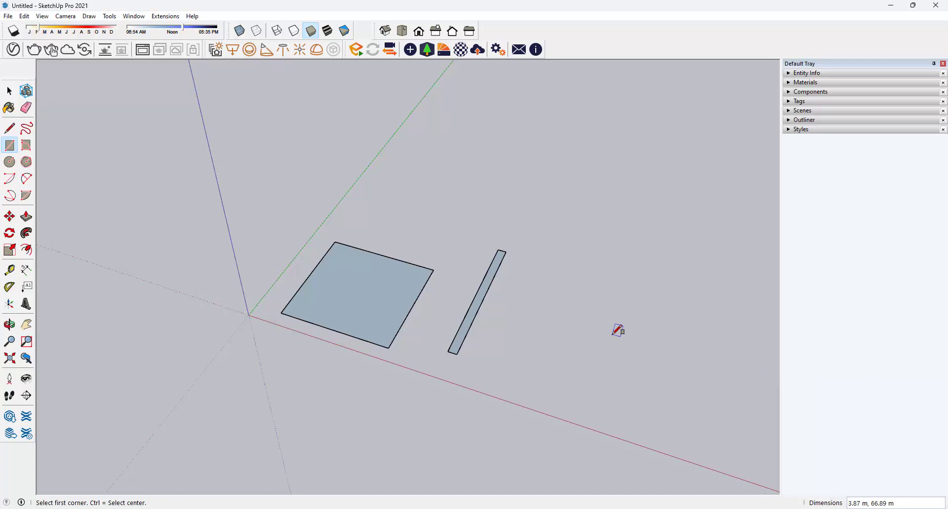
type("50,50")
key("Return")
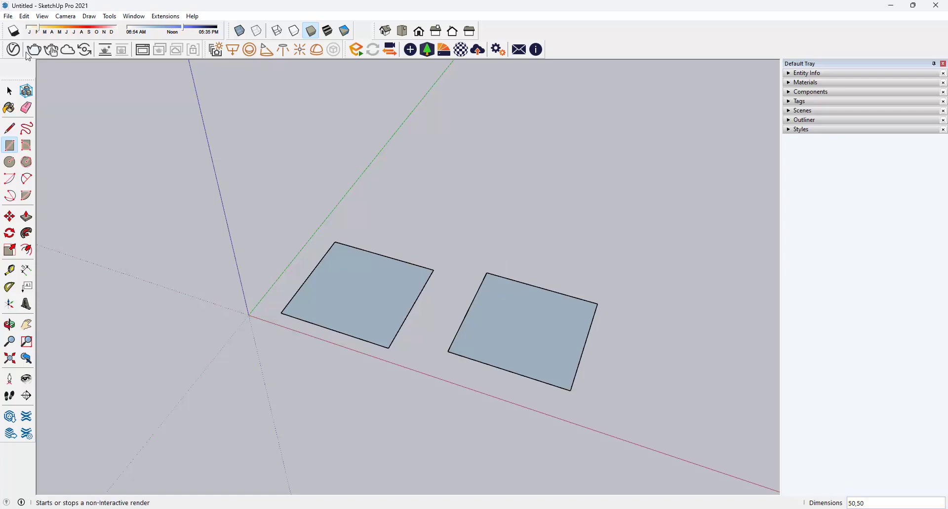
- Push/Pull the second square upward and set the extrusion distance to 50 m
left_click(26, 217)
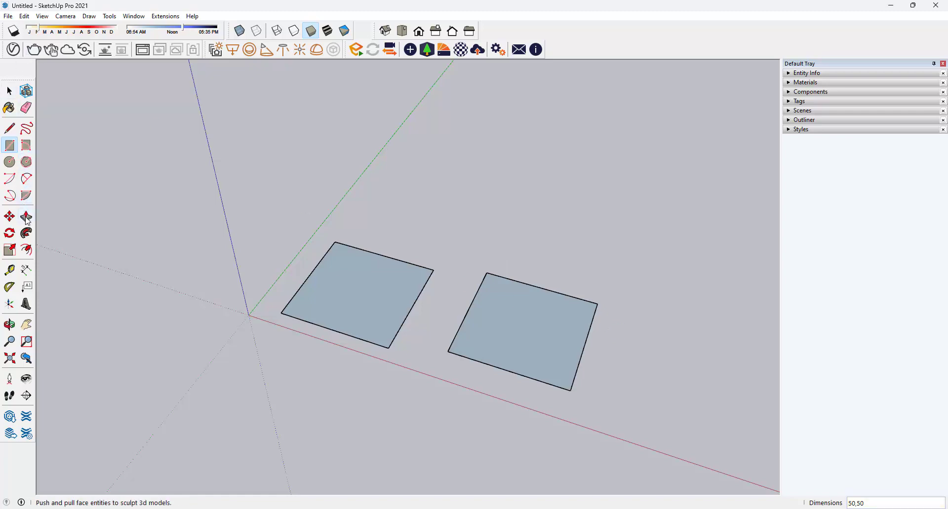
left_click(499, 319)
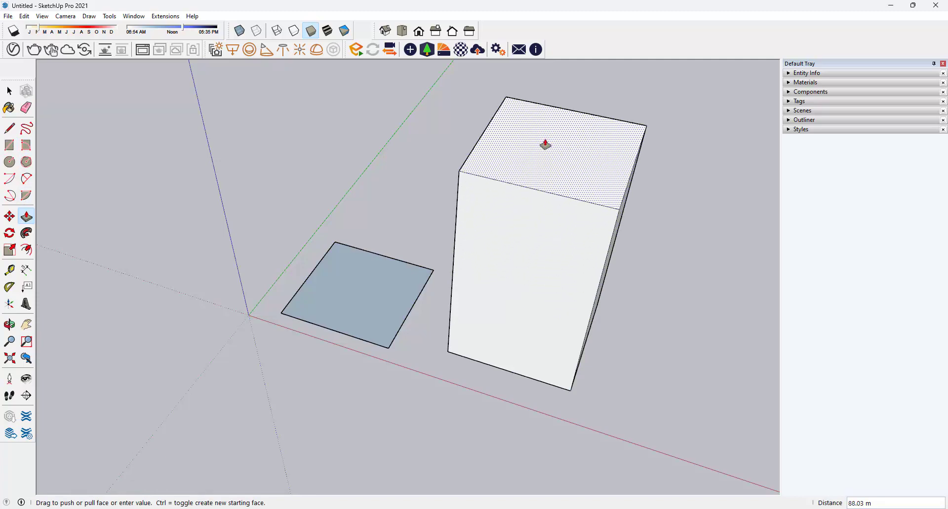
left_click(545, 144)
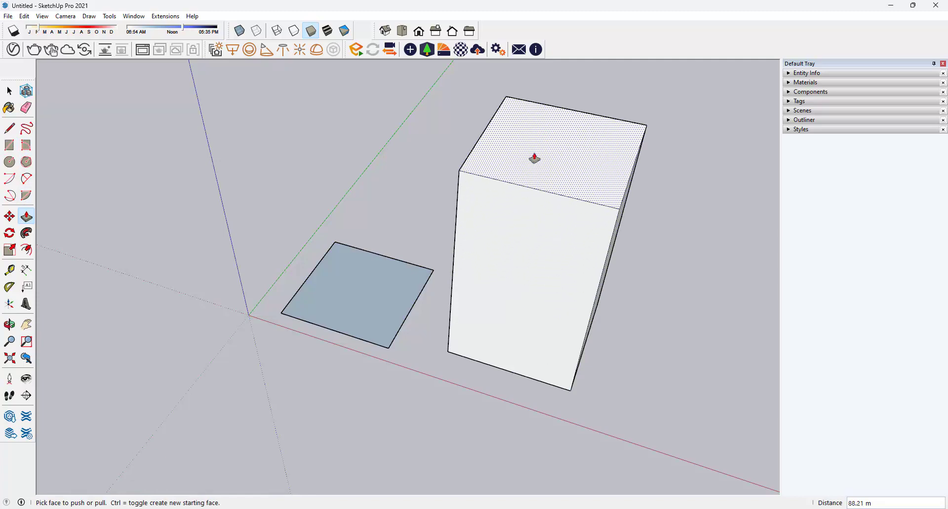
type("50")
key("Return")
middle_click_drag(632, 293, 606, 226)
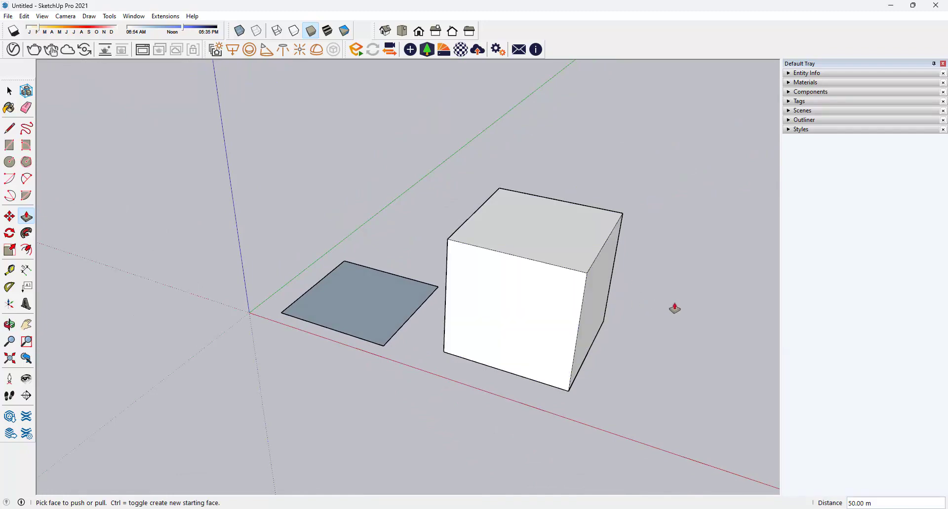
middle_click(370, 328)
middle_click_drag(371, 328, 425, 371)
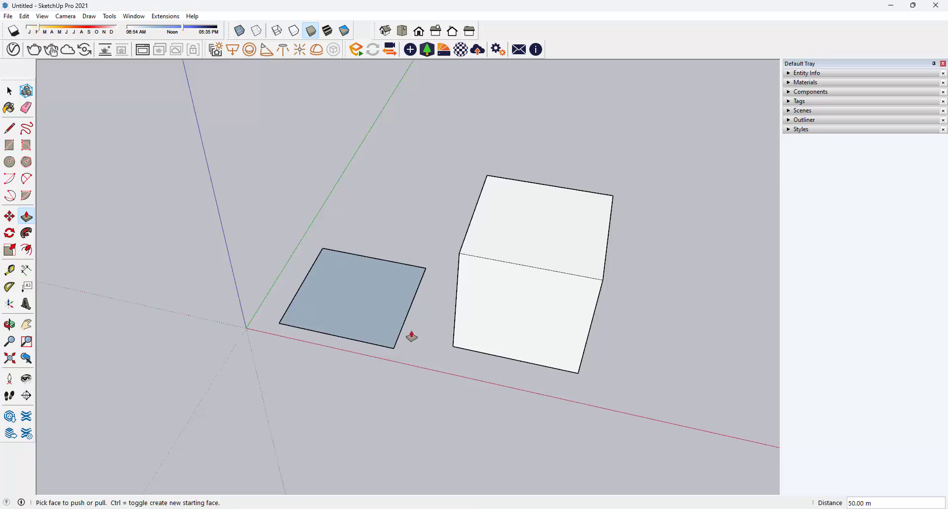
middle_click_drag(413, 334, 651, 328)
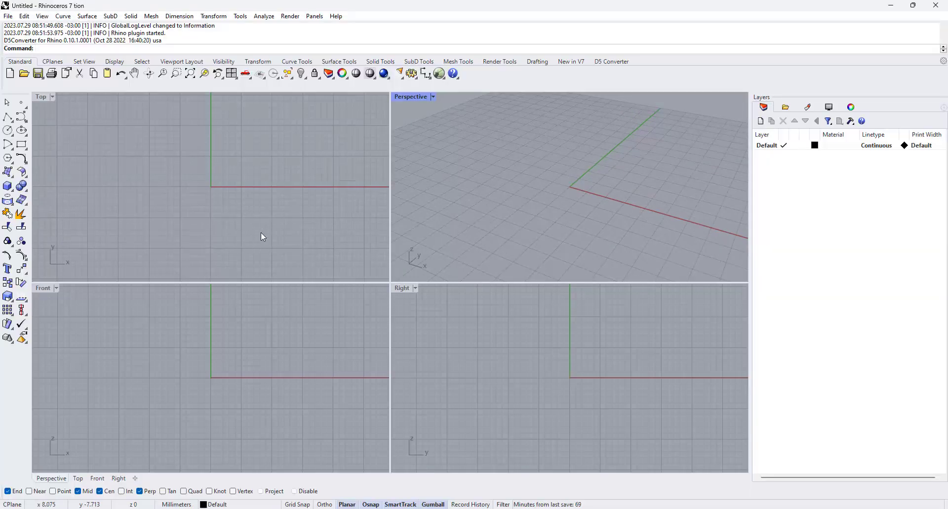
- Switch to Rhinoceros to look at its Top and Front viewports, and return to SketchUp
left_click(261, 234)
left_click(219, 353)
left_click(230, 181)
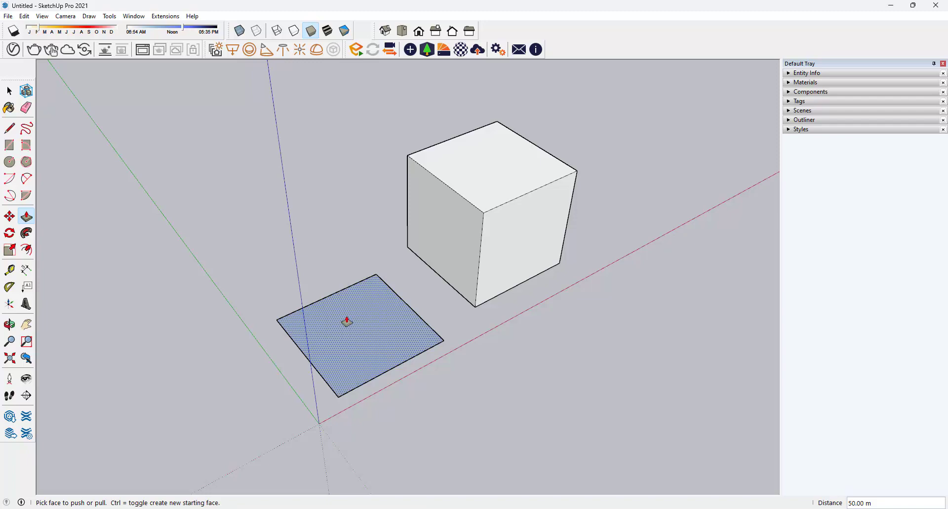
- Select both the flat square and the cube and delete them from the model
scroll(213, 309, "down", 2)
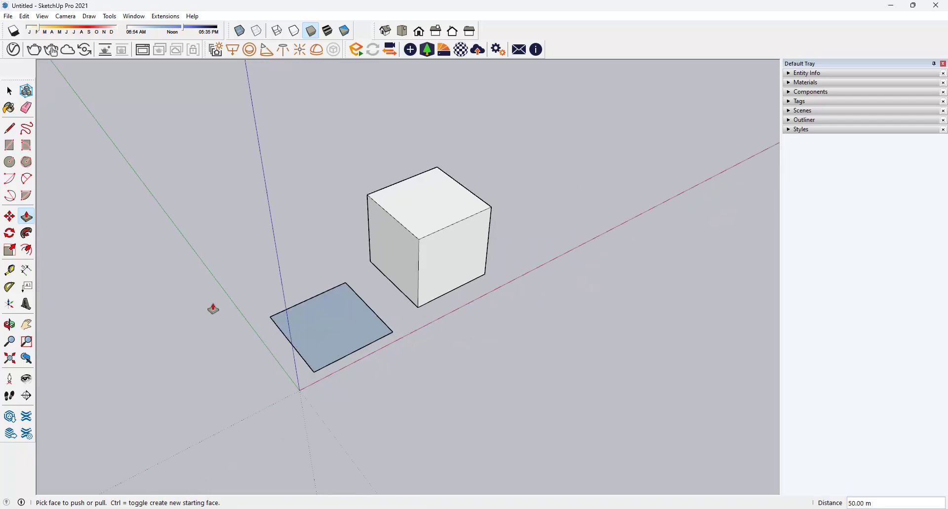
left_click(9, 90)
left_click_drag(199, 116, 566, 410)
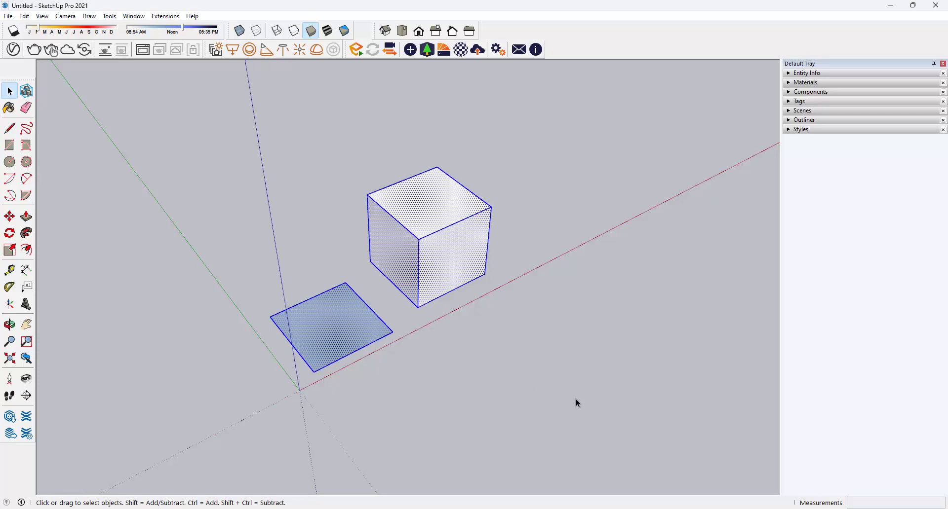
key("Delete")
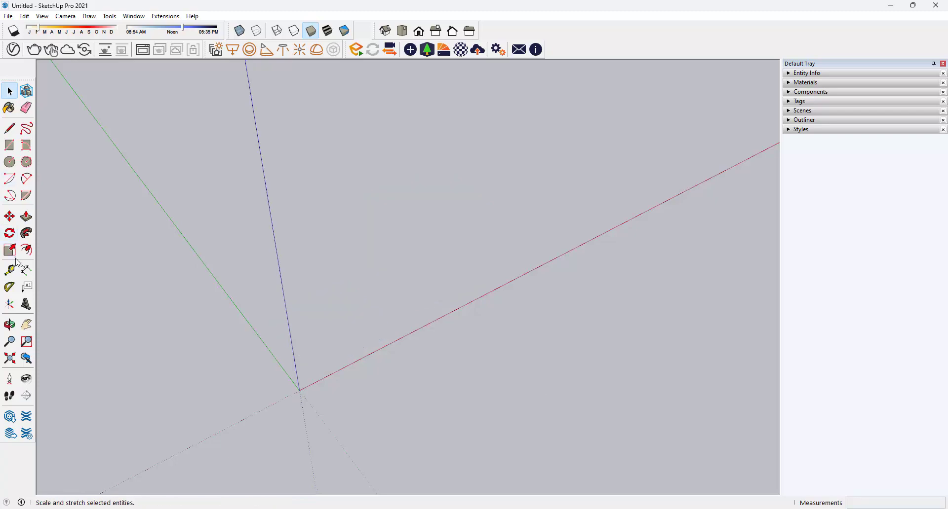
- Draw a rectangle on the ground near the origin and set its dimensions to 60,60 (meters)
left_click(10, 148)
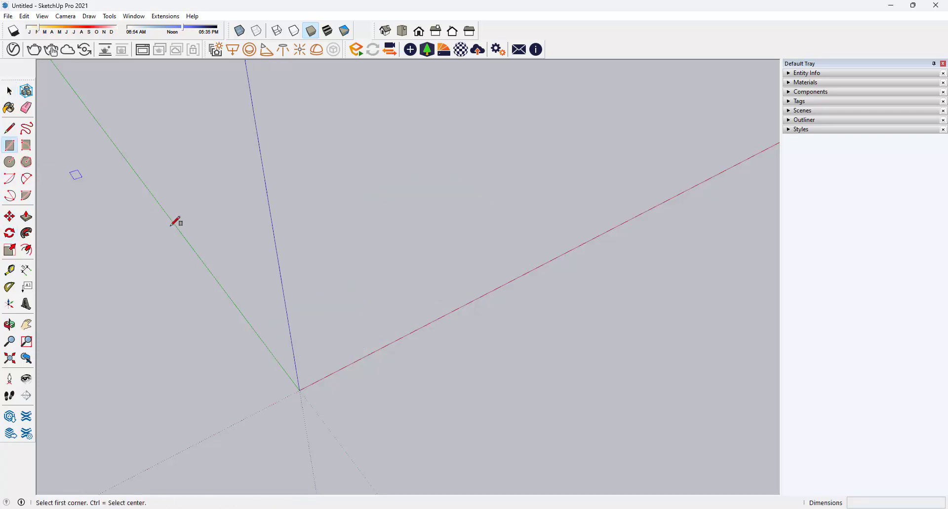
left_click(317, 360)
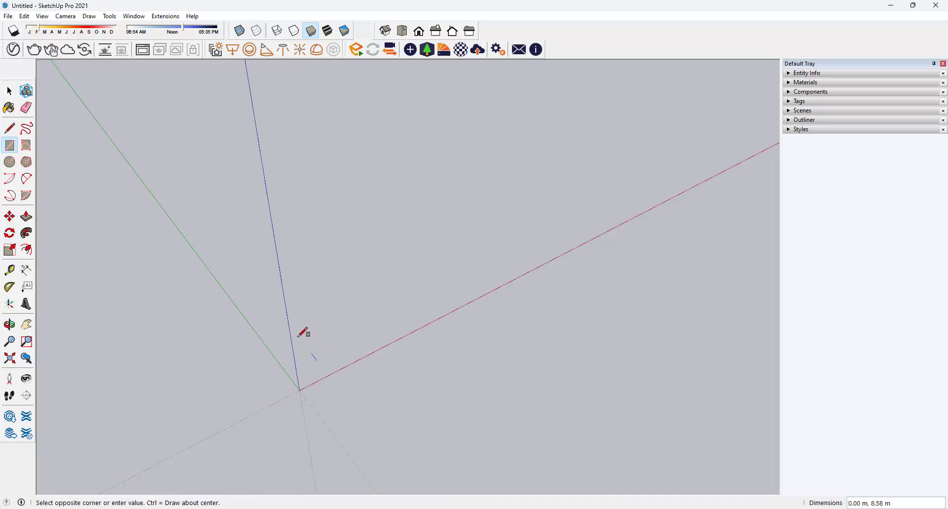
left_click(222, 239)
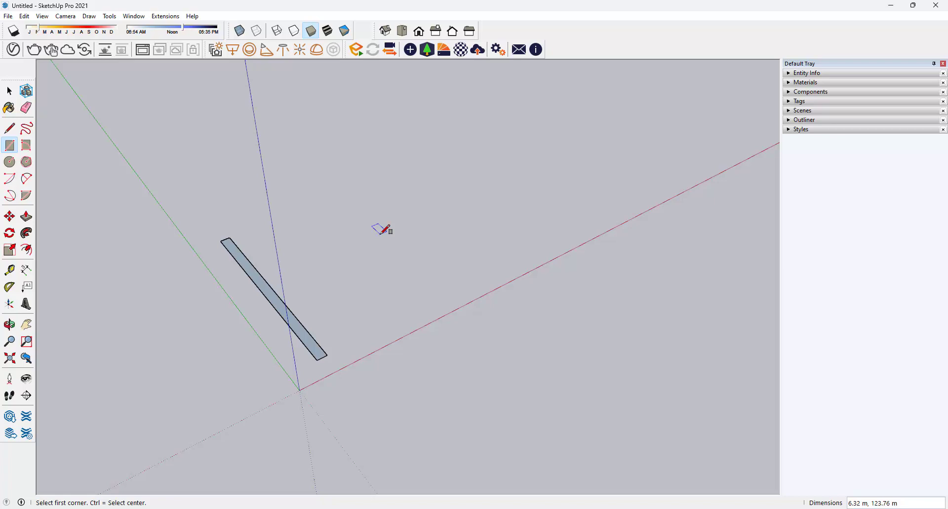
type("60,60")
key("Return")
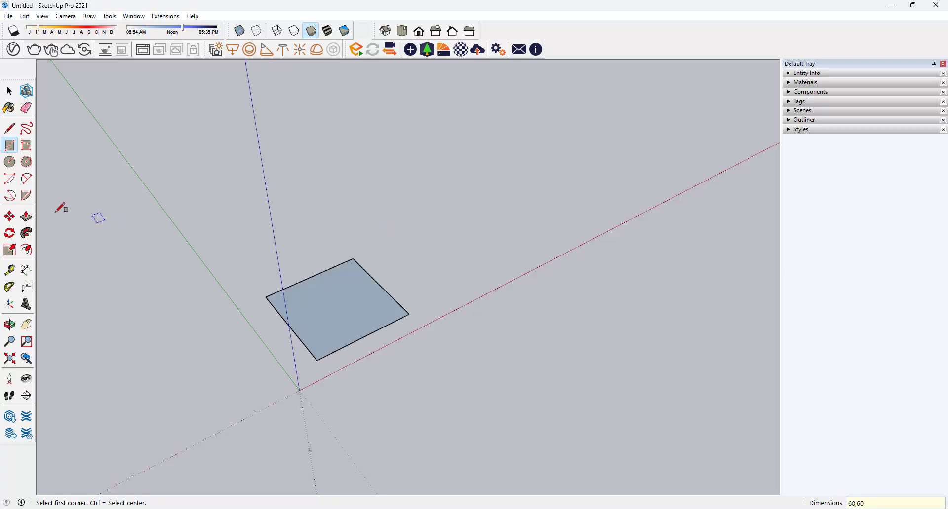
- Push/Pull the 60 m square upward and set the distance to 60 m to form a cube
left_click(26, 216)
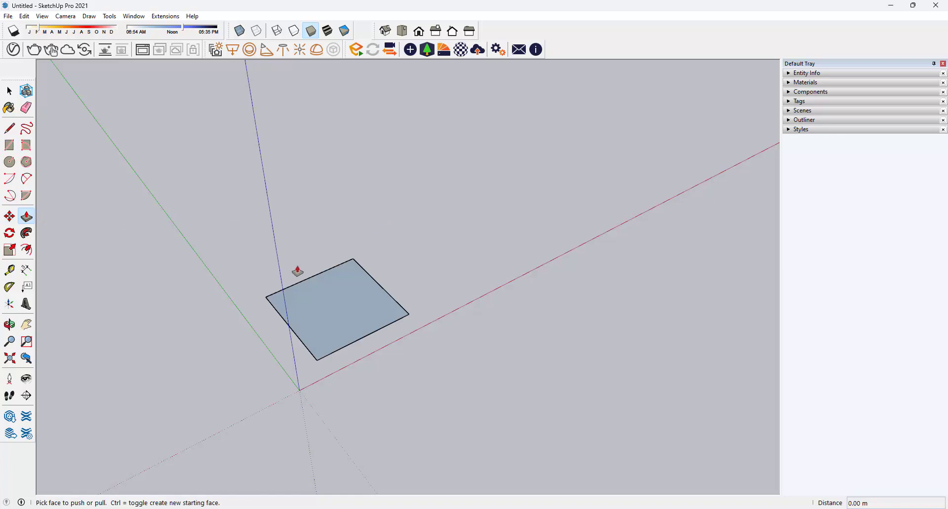
left_click(333, 305)
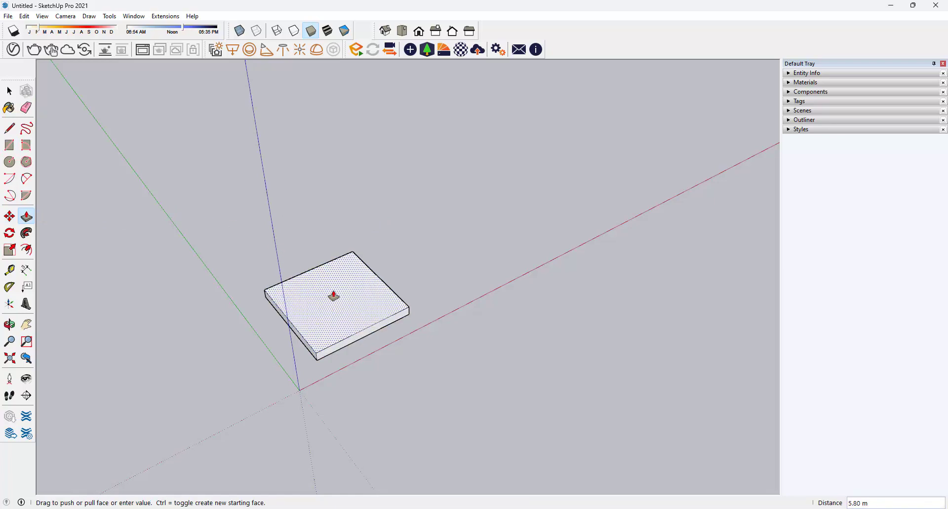
left_click(332, 285)
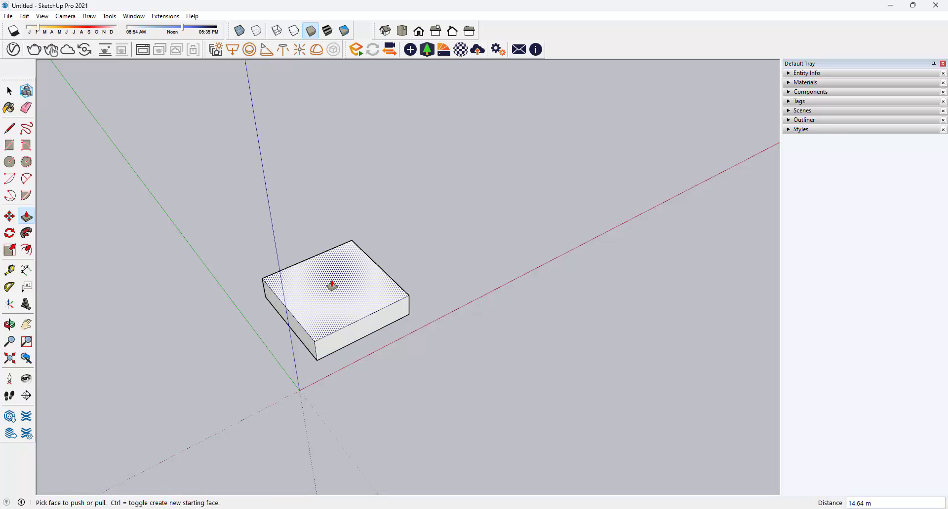
type("60")
key("Return")
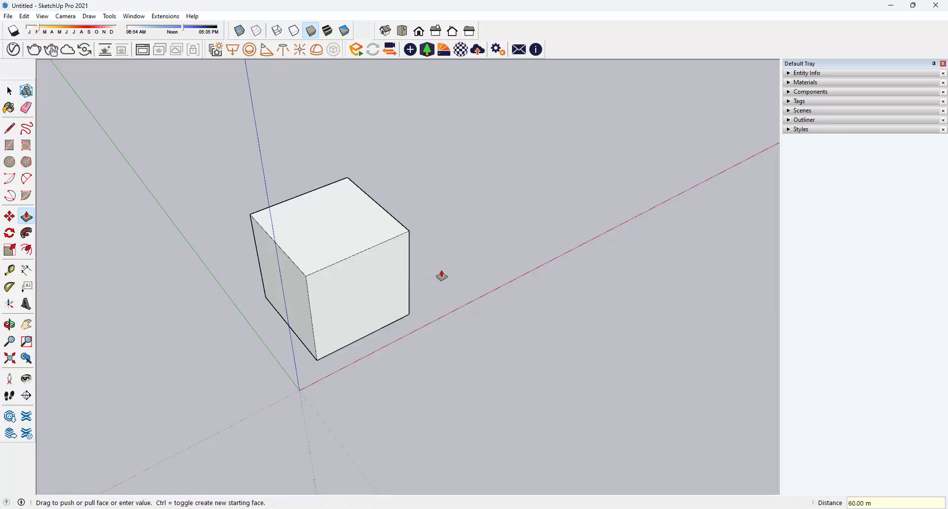
middle_click_drag(442, 275, 118, 236)
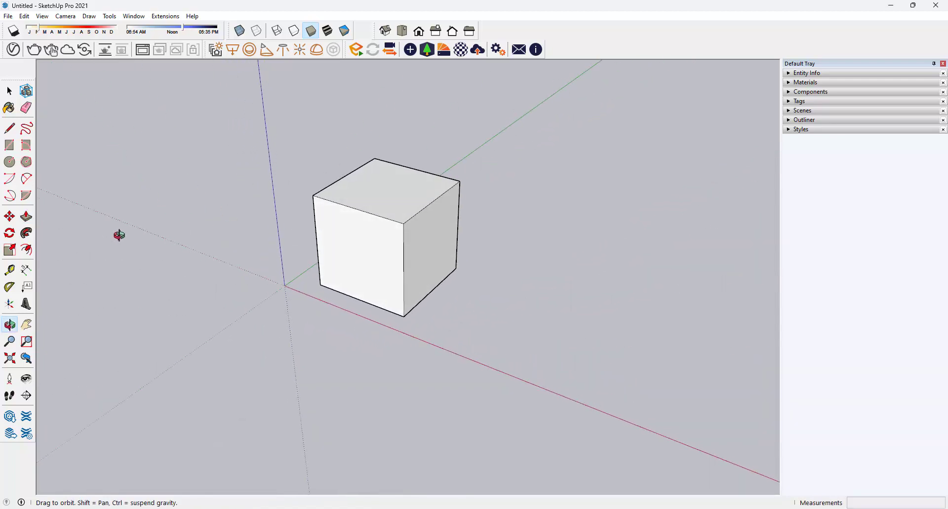
key("p")
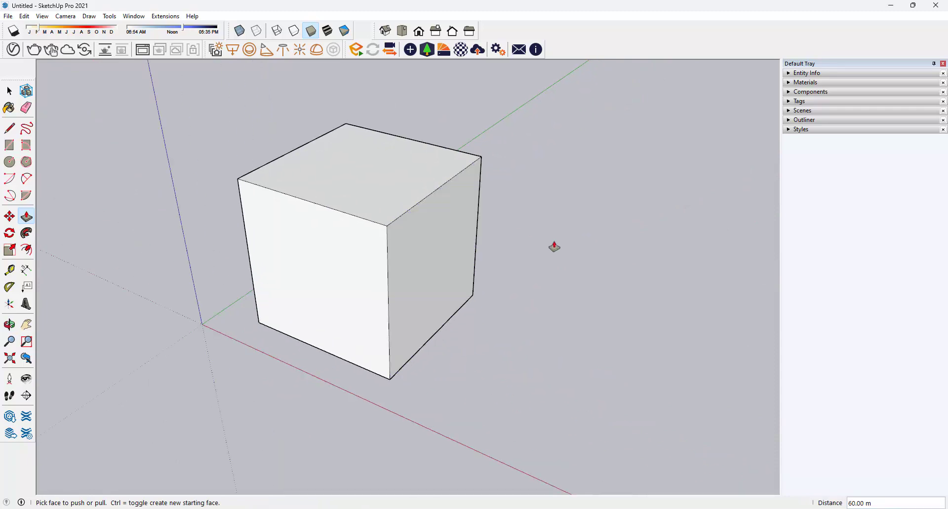
scroll(555, 247, "up", 3)
left_click(9, 91)
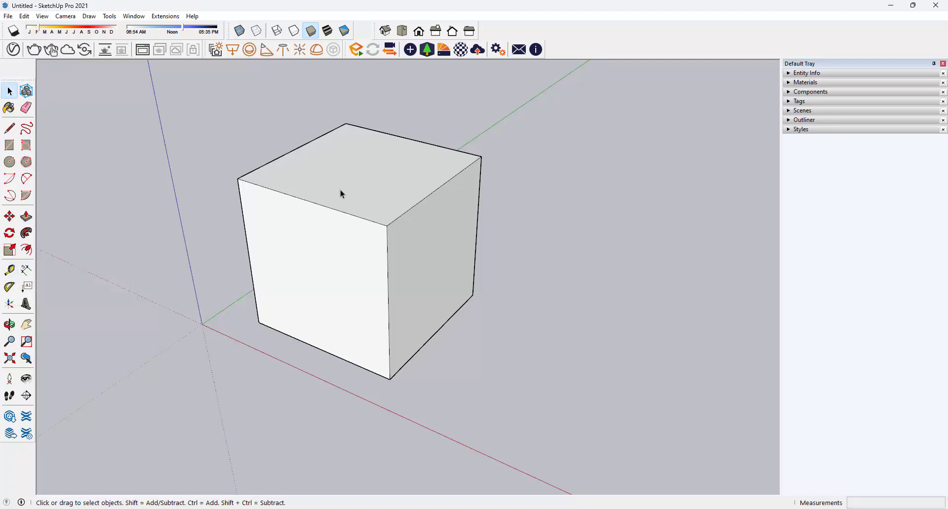
- Draw two freehand ground rectangles beside the cube, one about 45 by 75 m and one about 31 by 55 m
left_click(9, 144)
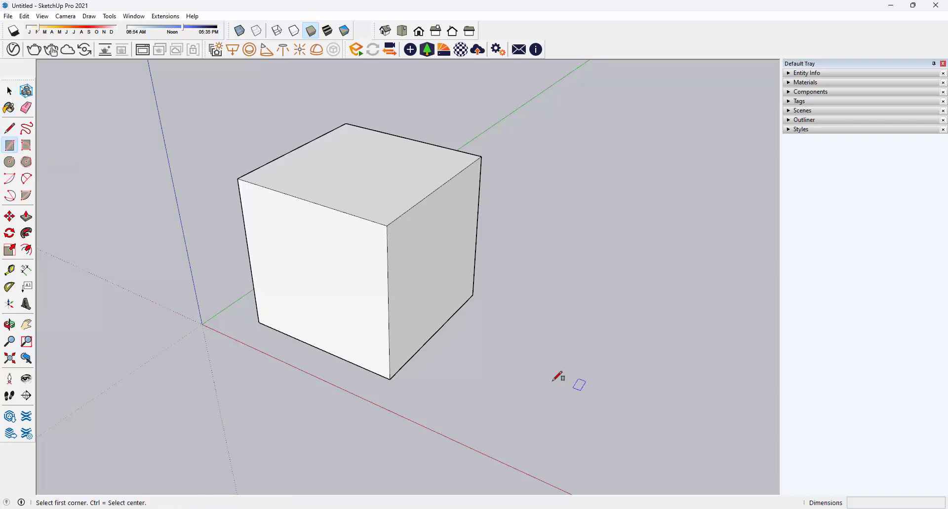
left_click(474, 391)
left_click(669, 321)
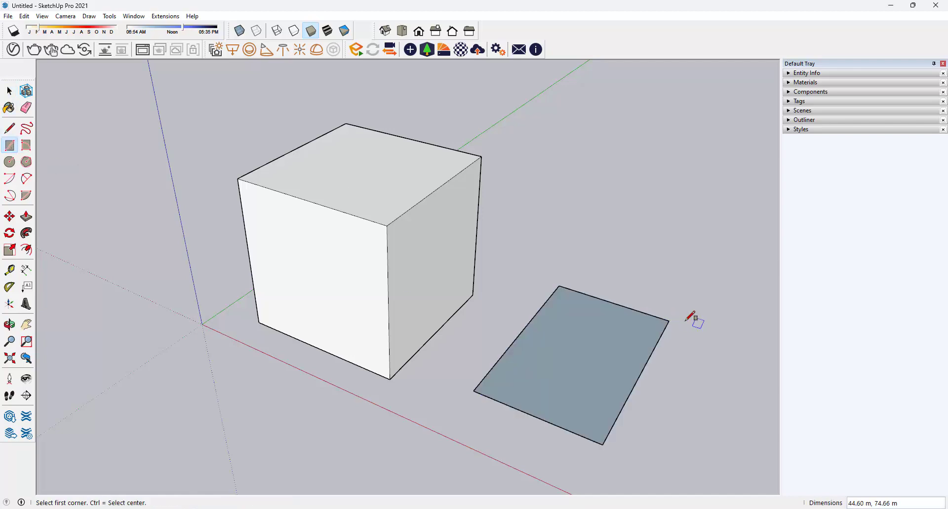
left_click(555, 213)
left_click(649, 184)
- Delete the two freehand rectangles beside the cube, keeping only the cube
left_click(9, 91)
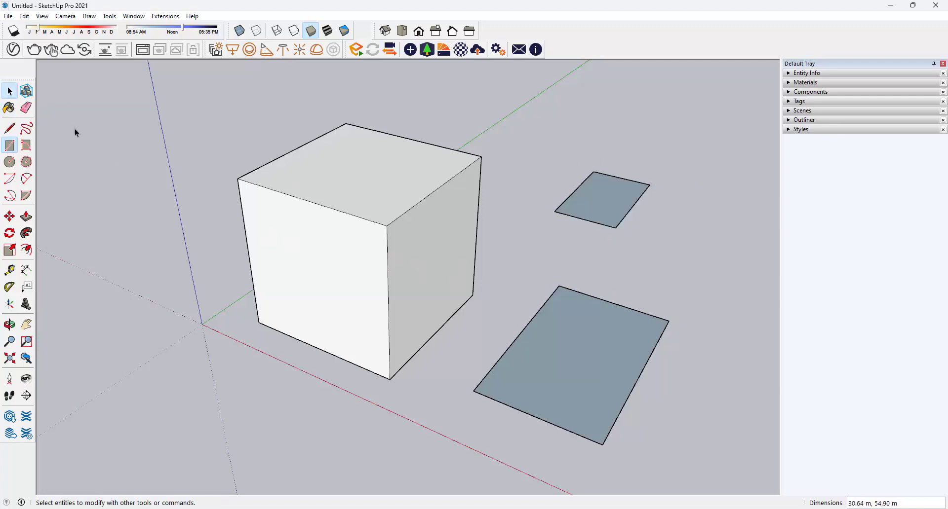
left_click(568, 345)
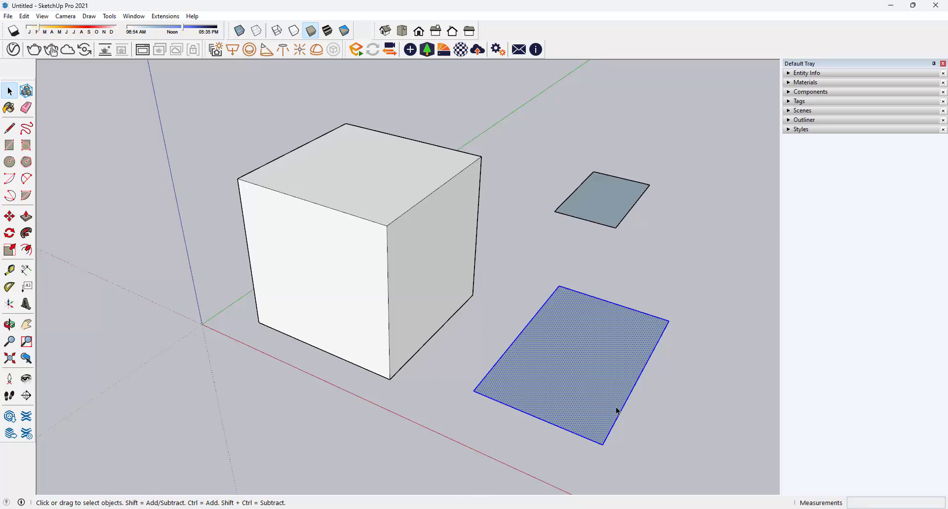
key("Delete")
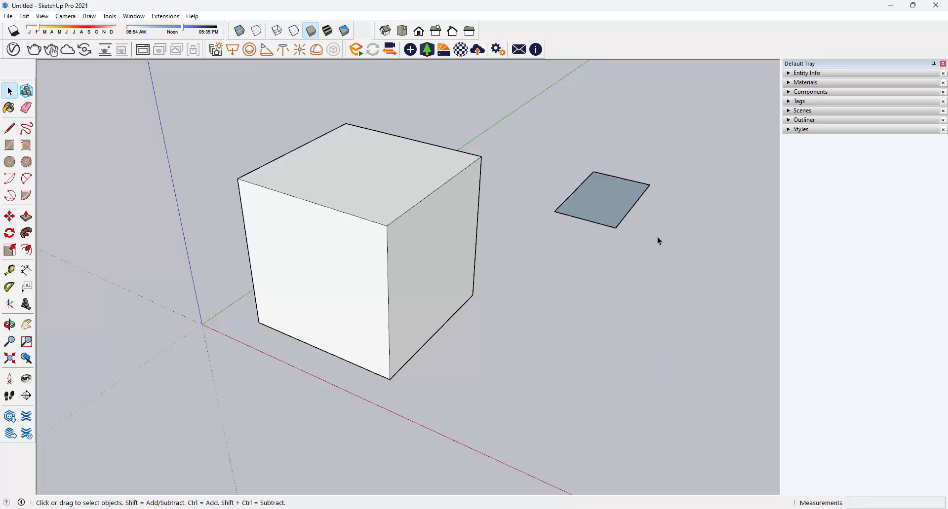
left_click_drag(520, 155, 522, 148)
key("Delete")
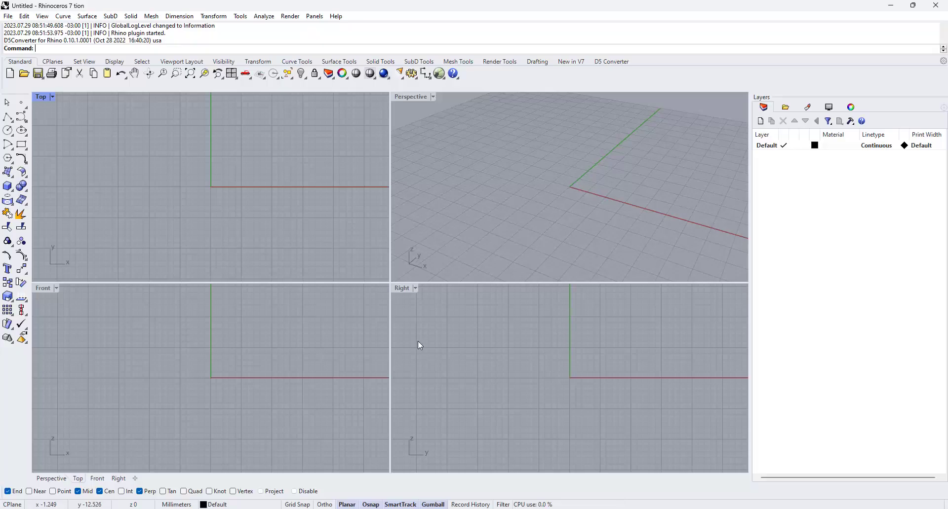
- Switch to Rhinoceros to look at its Perspective viewport, and return to SketchUp
left_click(541, 231)
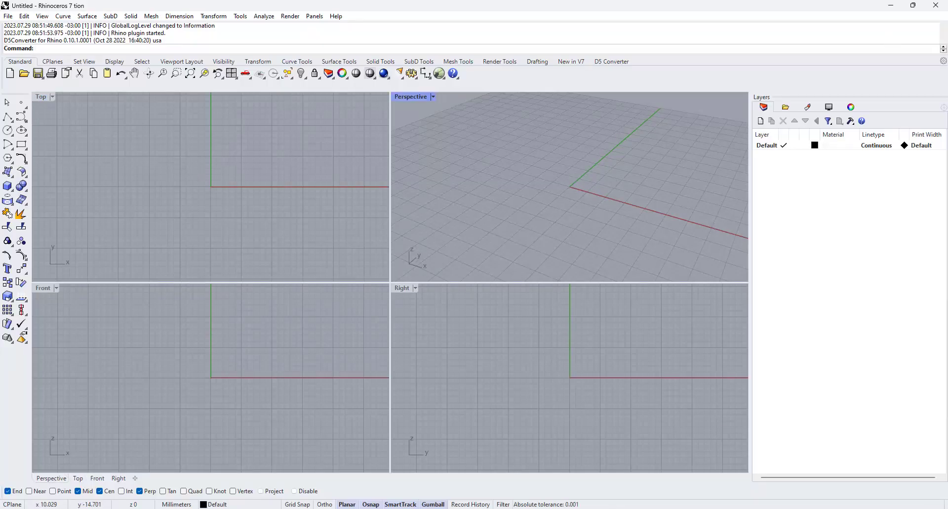
left_click(668, 469)
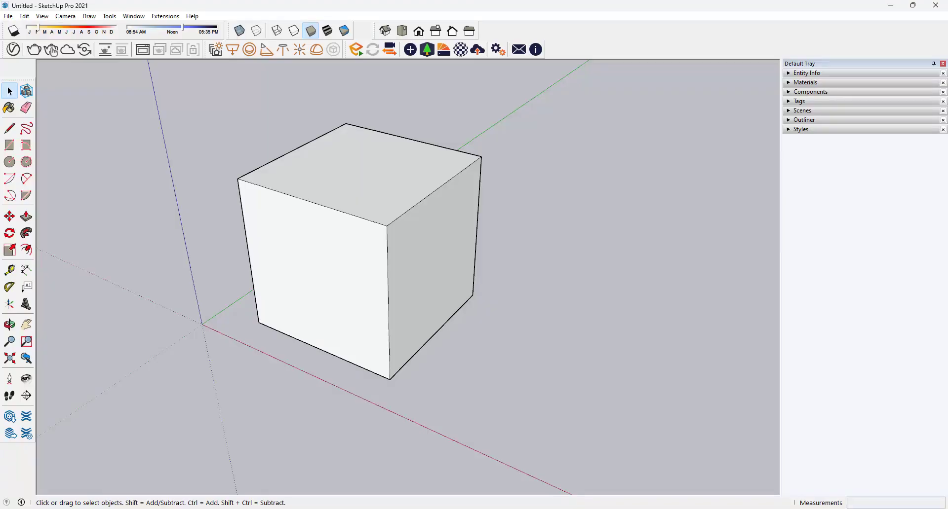
- Switch to the Chrome browser and show the 3D Warehouse page with the chair product results
mouse_move(341, 483)
left_click(394, 491)
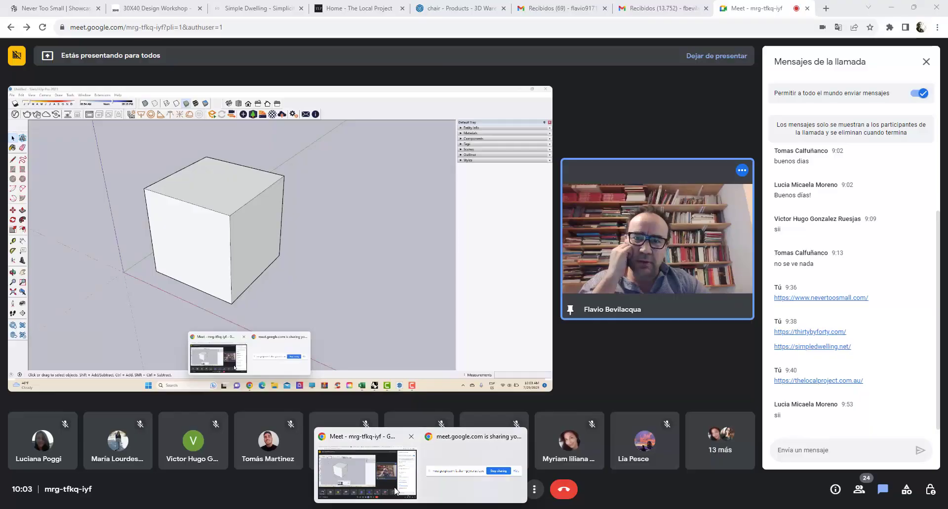
left_click(455, 5)
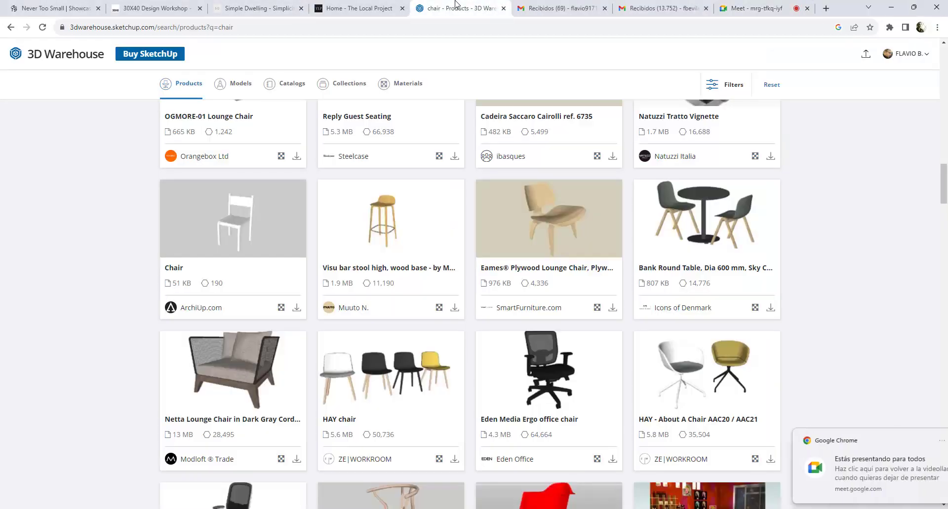
- Browse the chair product results in 3D Warehouse, and return to the cube model in SketchUp
scroll(491, 318, "down", 10)
scroll(508, 320, "up", 10)
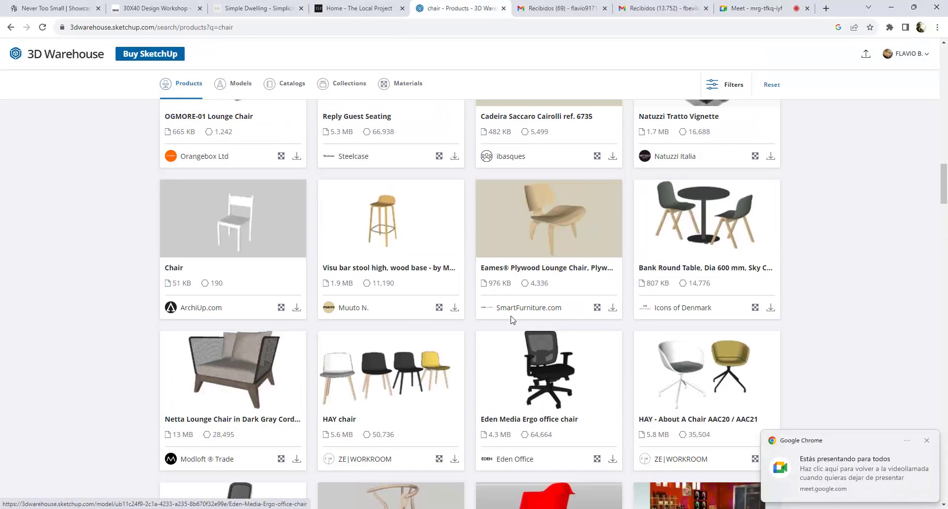
scroll(511, 320, "down", 15)
scroll(523, 222, "up", 5)
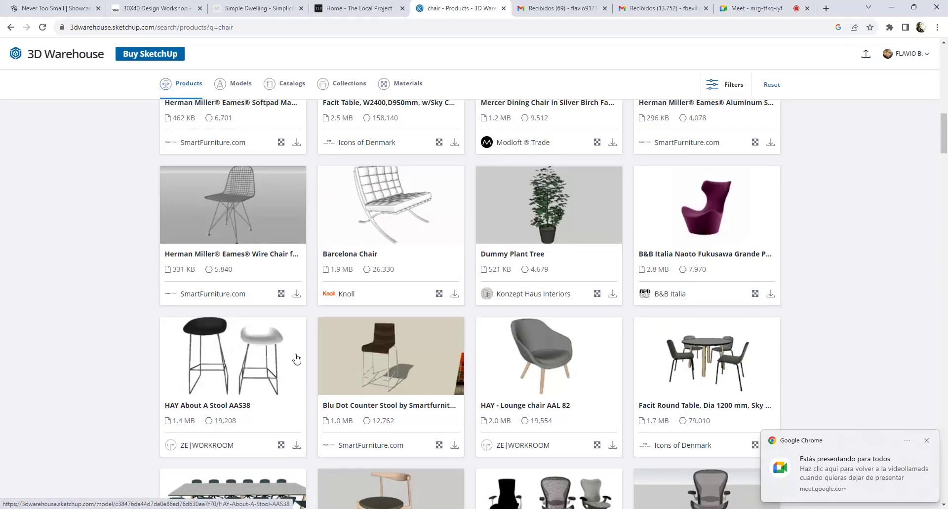
mouse_move(637, 508)
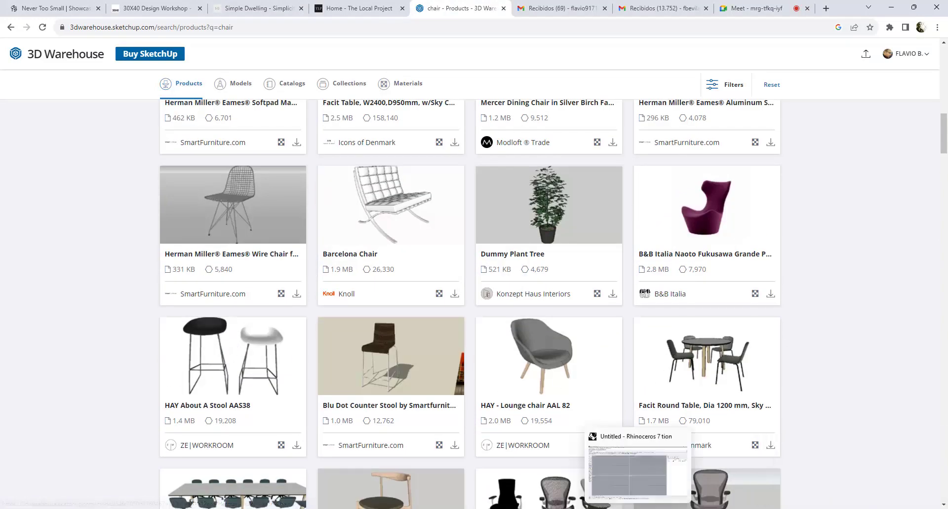
key("alt+Tab")
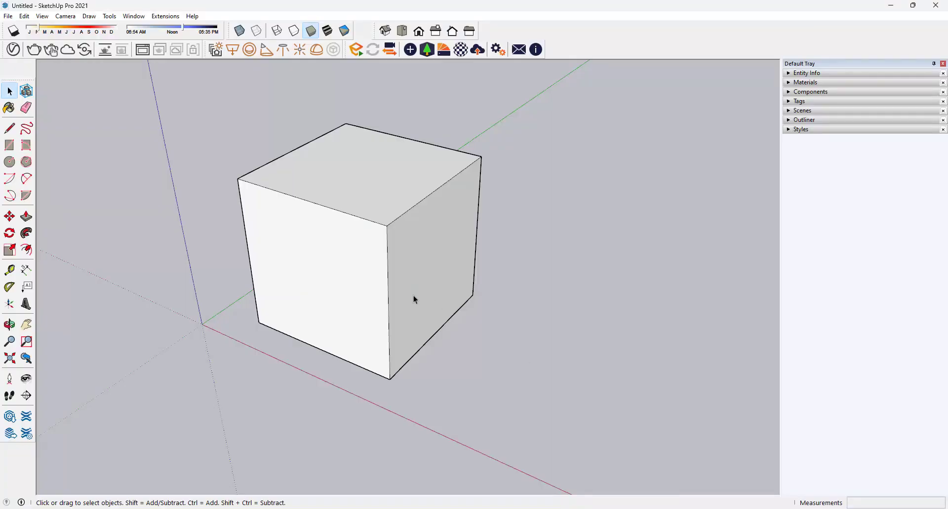
- Extend the cube's side face with Push/Pull, entering a distance of 10 m twice
left_click(26, 219)
left_click_drag(408, 251, 444, 268)
type("10")
key("Return")
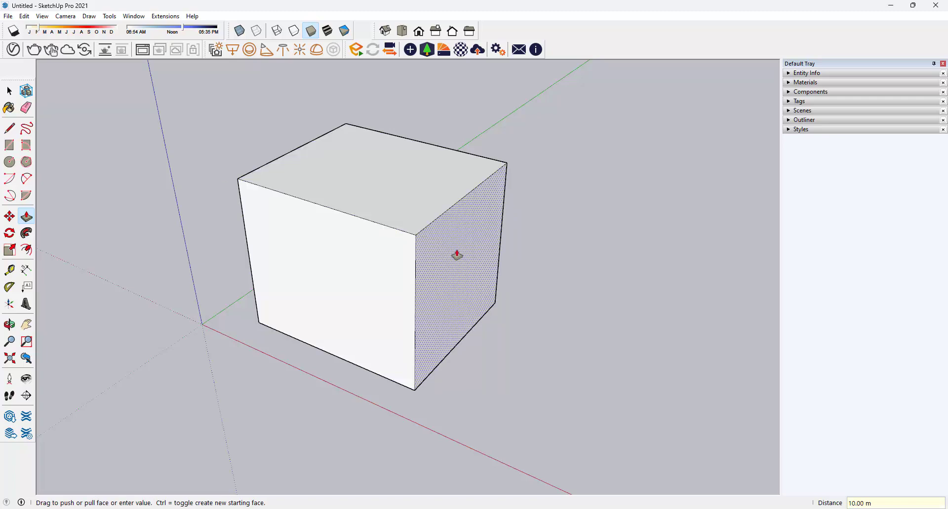
left_click_drag(455, 256, 446, 255)
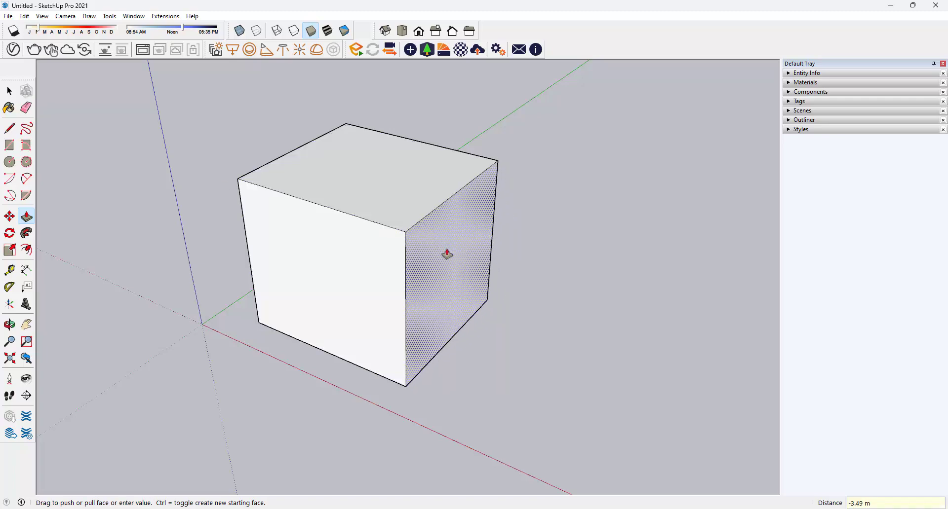
type("10")
key("Return")
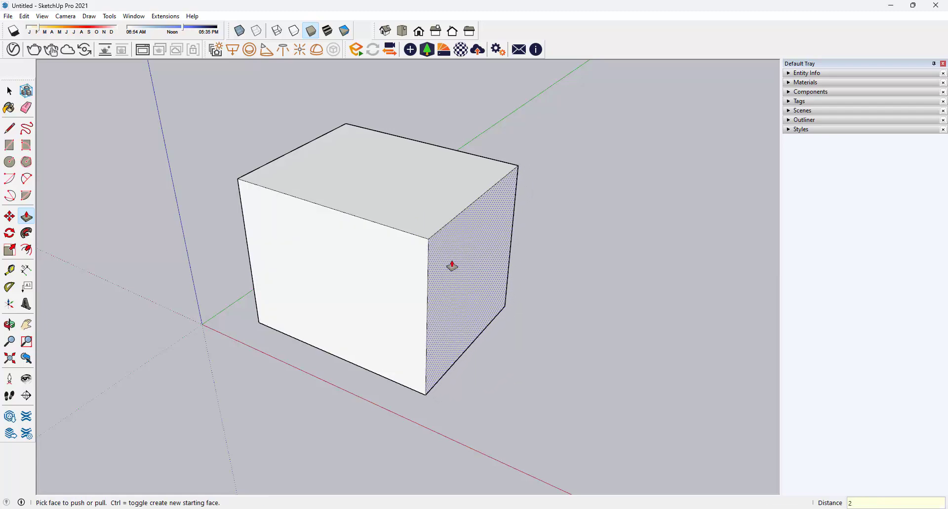
- Push the extended side face back in by 20 m and end the Push/Pull operation
left_click(452, 266)
type("20")
key("Return")
left_click(9, 91)
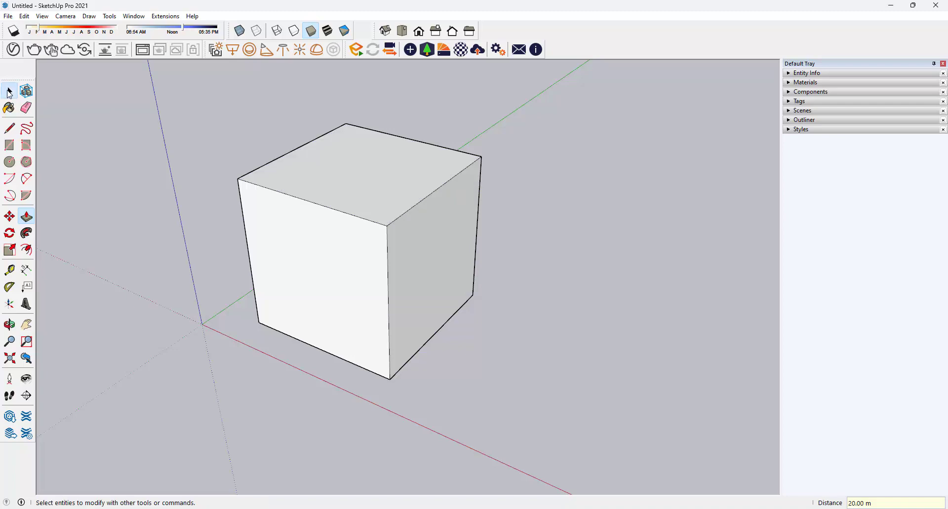
- Draw an open chain of three freehand lines on the ground beside the cube with the Line tool
middle_click_drag(326, 208, 472, 251)
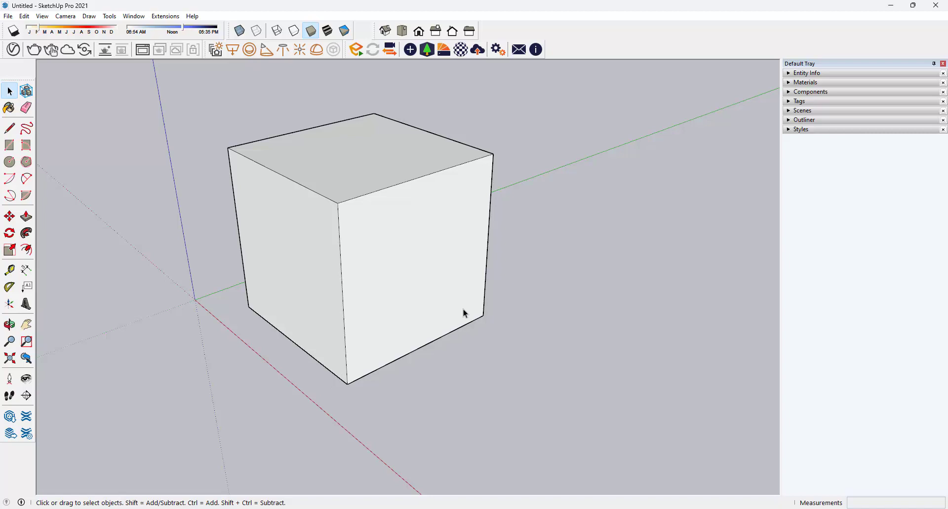
left_click(10, 128)
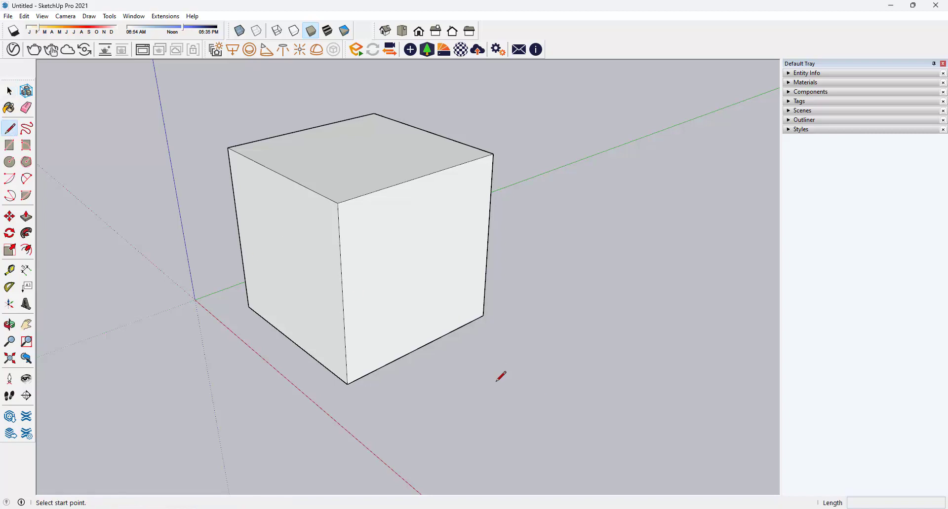
left_click(496, 381)
left_click(545, 352)
left_click(575, 368)
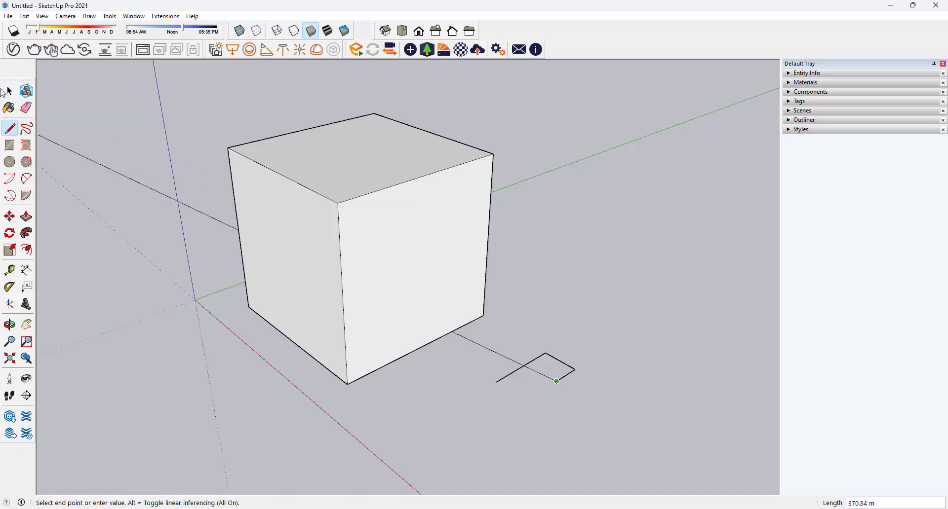
key("space")
key("l")
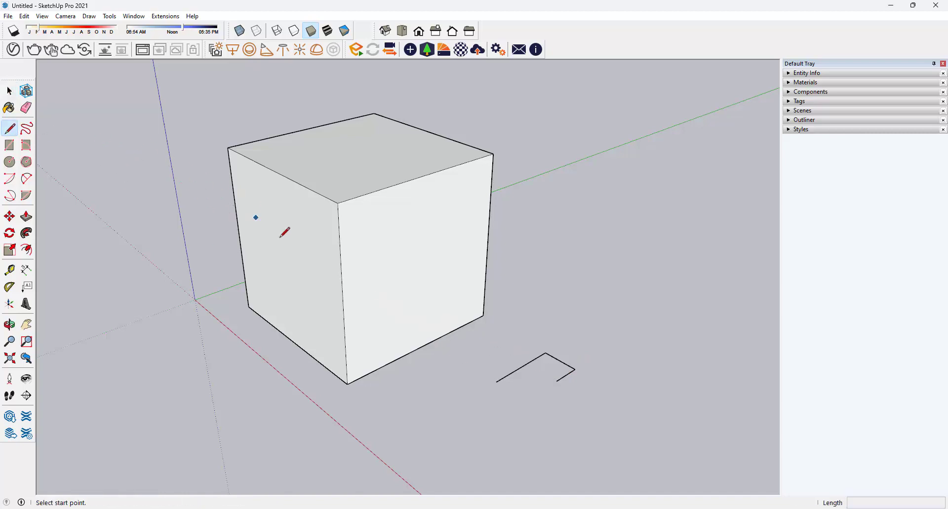